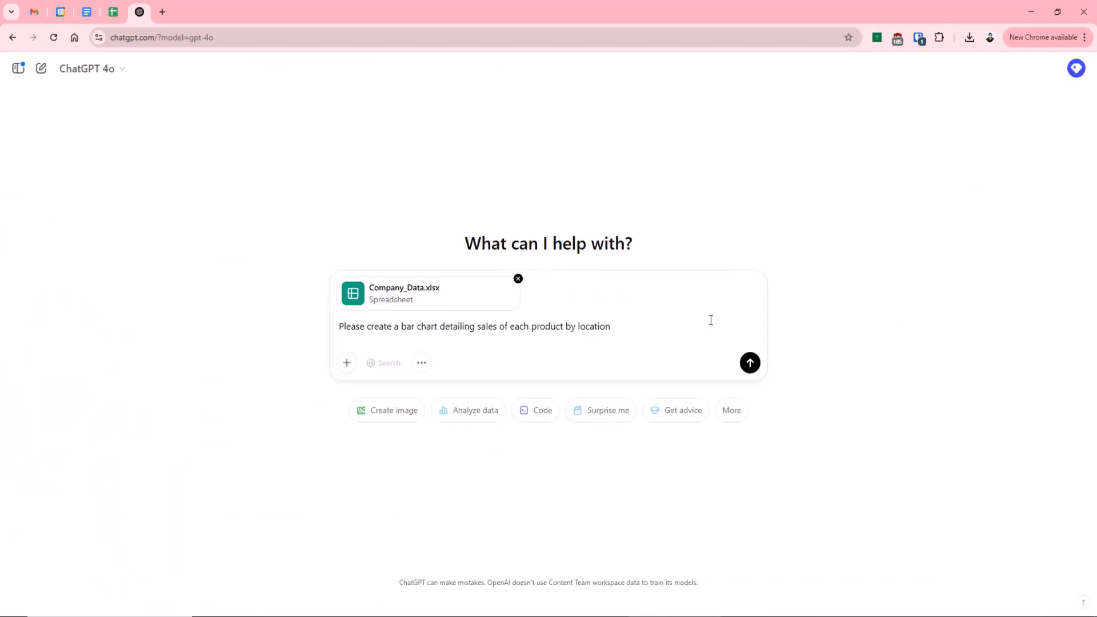
- Submit the request to chart product sales by location from Company_Data.xlsx, and inspect the enlarged bar chart in interactive and static form
{"action": "left_click", "coordinate": [750, 361]}
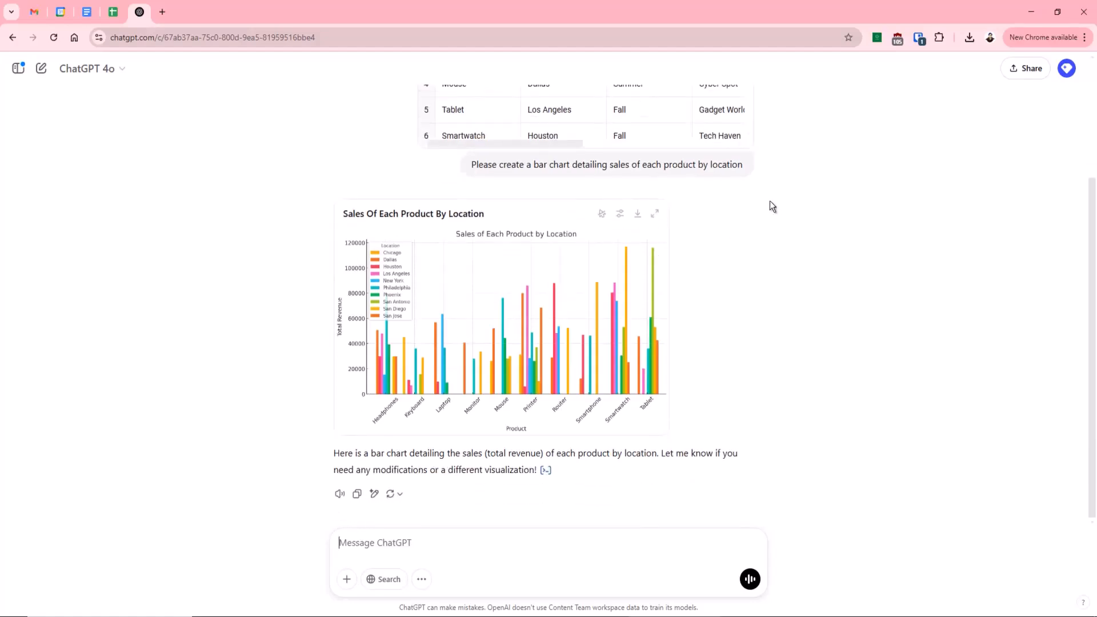
{"action": "left_click", "coordinate": [654, 215]}
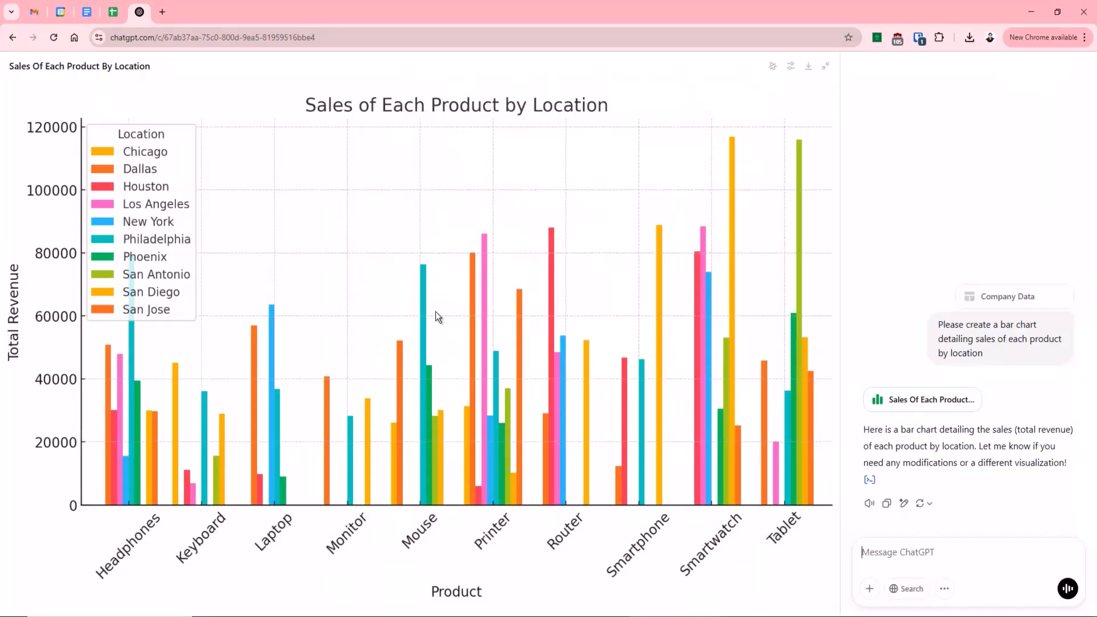
{"action": "left_click", "coordinate": [772, 69]}
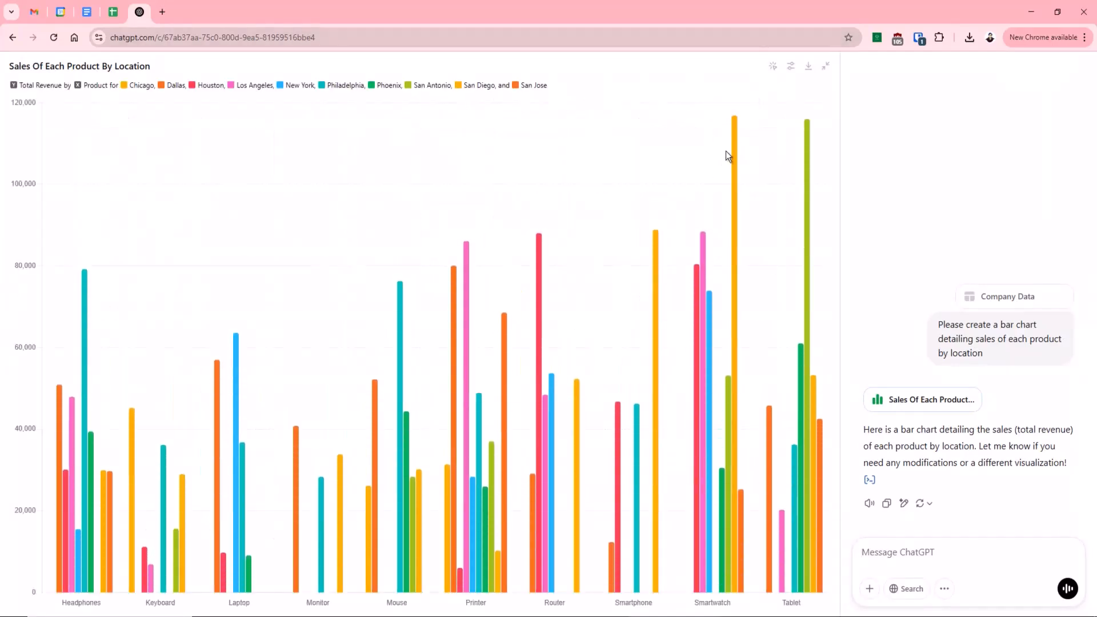
{"action": "mouse_move", "coordinate": [537, 269]}
{"action": "left_click", "coordinate": [772, 66]}
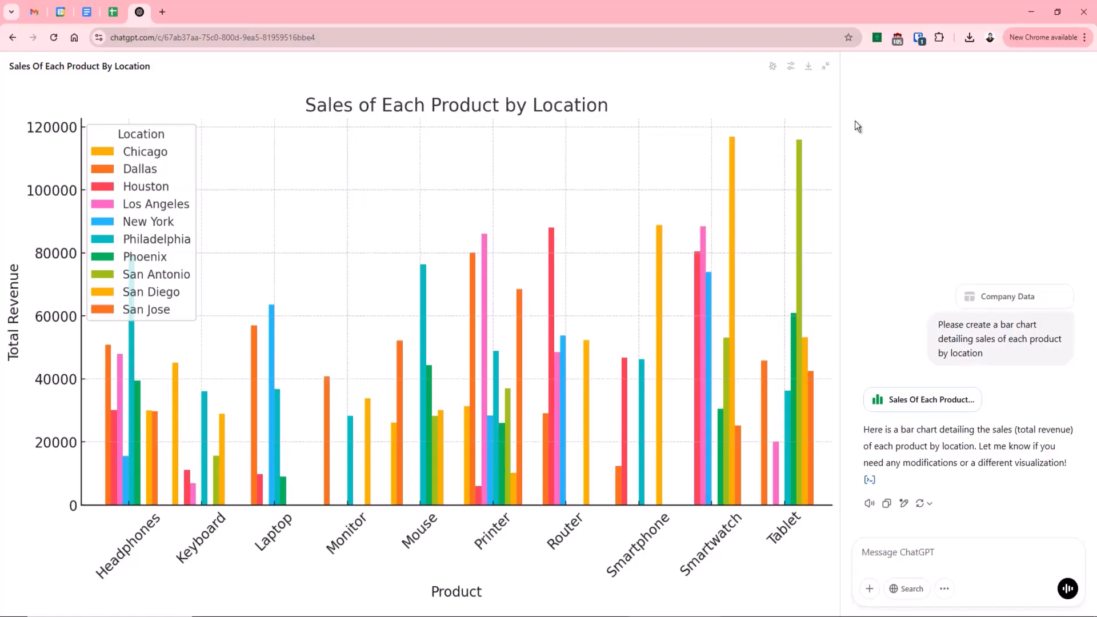
{"action": "left_click", "coordinate": [826, 67]}
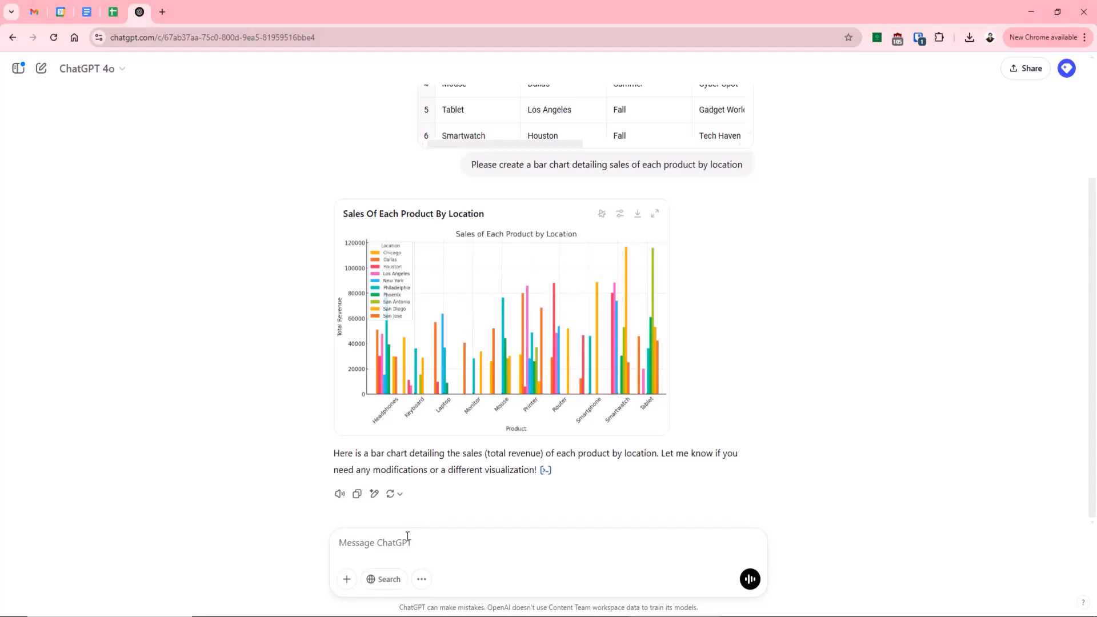
- Ask for a revised chart with the prompt "Can you redo the chart with all products in one bar for each location"
{"action": "type", "text": "Can you rema"}
{"action": "key", "text": "BackSpace"}
{"action": "type", "text": "do the chart with all prod"}
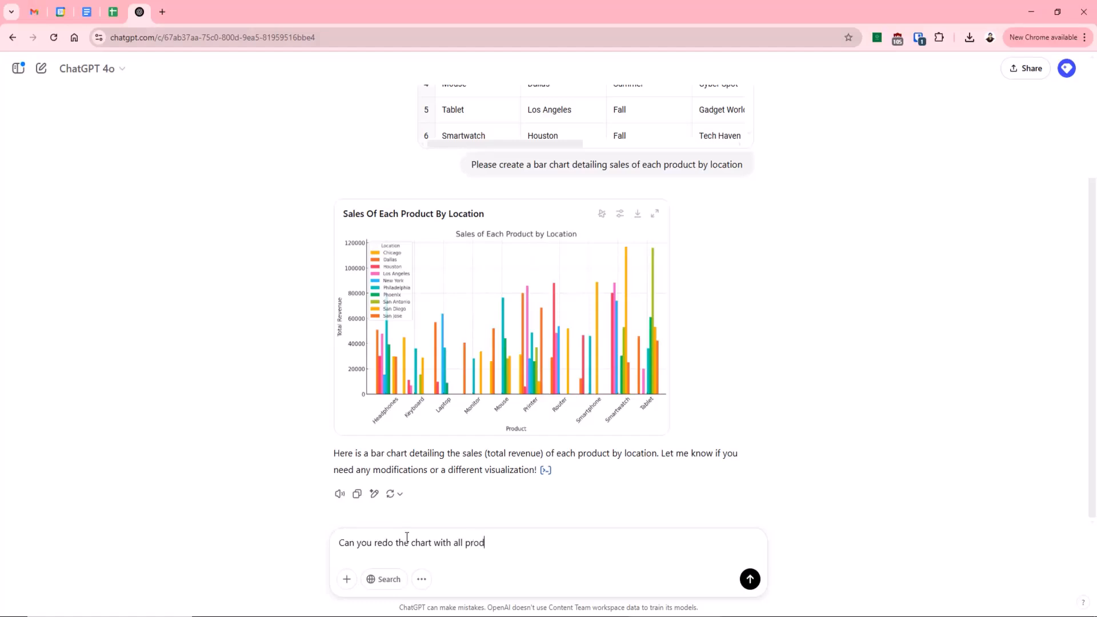
{"action": "type", "text": "ucts in one line for each location"}
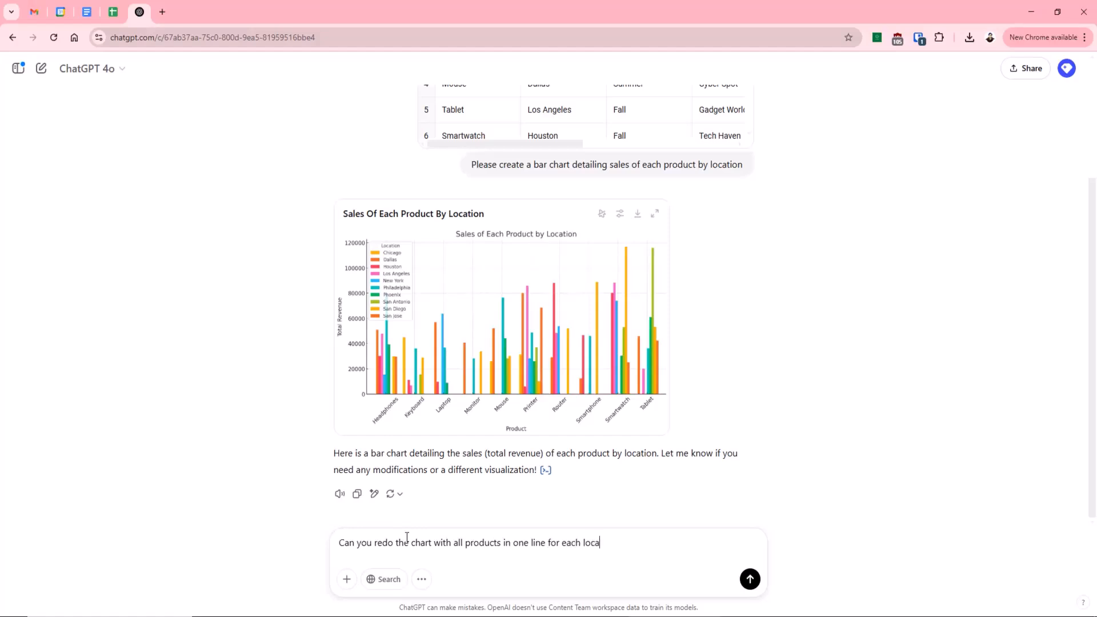
{"action": "left_click", "coordinate": [545, 543]}
{"action": "key", "text": "BackSpace"}
{"action": "key", "text": "BackSpace"}
{"action": "key", "text": "BackSpace"}
{"action": "key", "text": "BackSpace"}
{"action": "type", "text": "bar"}
{"action": "left_click", "coordinate": [750, 579]}
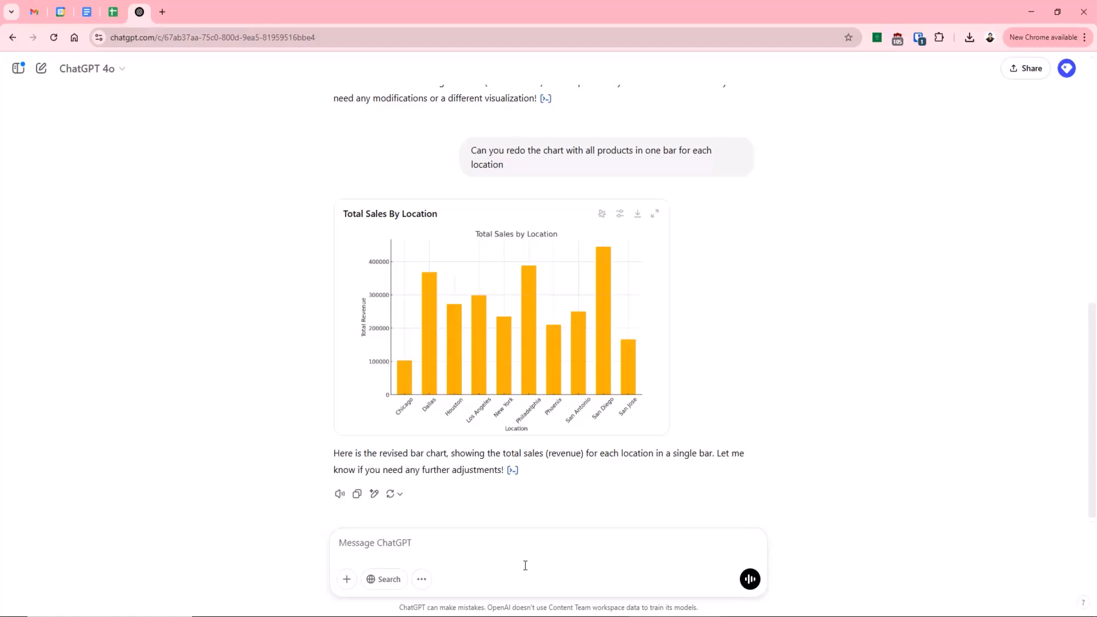
- Request product detail within the bars with the prompt "Include a breakdown of each product in the bar line"
{"action": "type", "text": "Inclde"}
{"action": "key", "text": "BackSpace"}
{"action": "key", "text": "BackSpace"}
{"action": "type", "text": "ude a breakdown of all "}
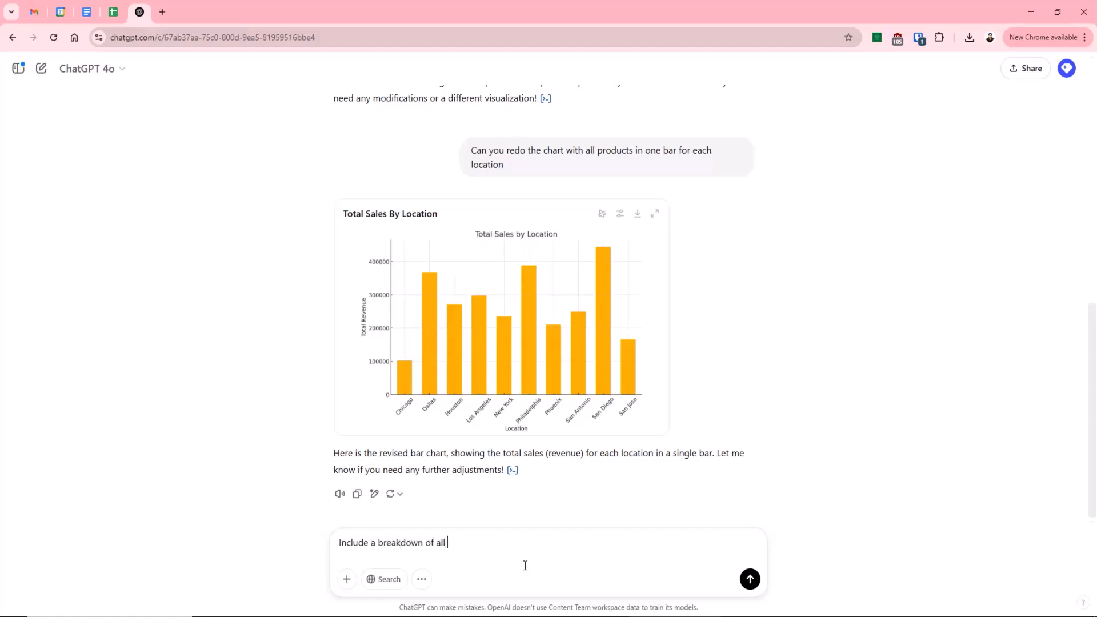
{"action": "type", "text": "products"}
{"action": "key", "text": "BackSpace"}
{"action": "key", "text": "BackSpace"}
{"action": "key", "text": "BackSpace"}
{"action": "key", "text": "BackSpace"}
{"action": "key", "text": "BackSpace"}
{"action": "key", "text": "BackSpace"}
{"action": "key", "text": "BackSpace"}
{"action": "key", "text": "BackSpace"}
{"action": "key", "text": "BackSpace"}
{"action": "key", "text": "BackSpace"}
{"action": "key", "text": "BackSpace"}
{"action": "key", "text": "BackSpace"}
{"action": "type", "text": "each product in the bar line"}
{"action": "key", "text": "Return"}
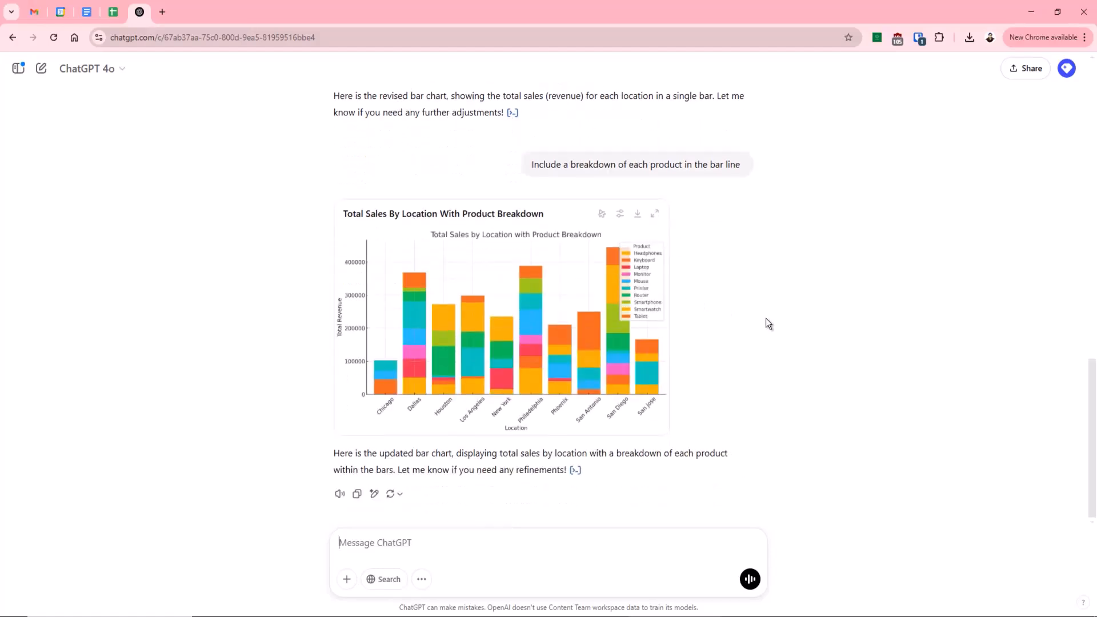
- Compare the total sales chart with the product breakdown chart, examining the latter enlarged and in interactive form
{"action": "scroll", "coordinate": [771, 309], "scroll_direction": "up", "scroll_amount": 5}
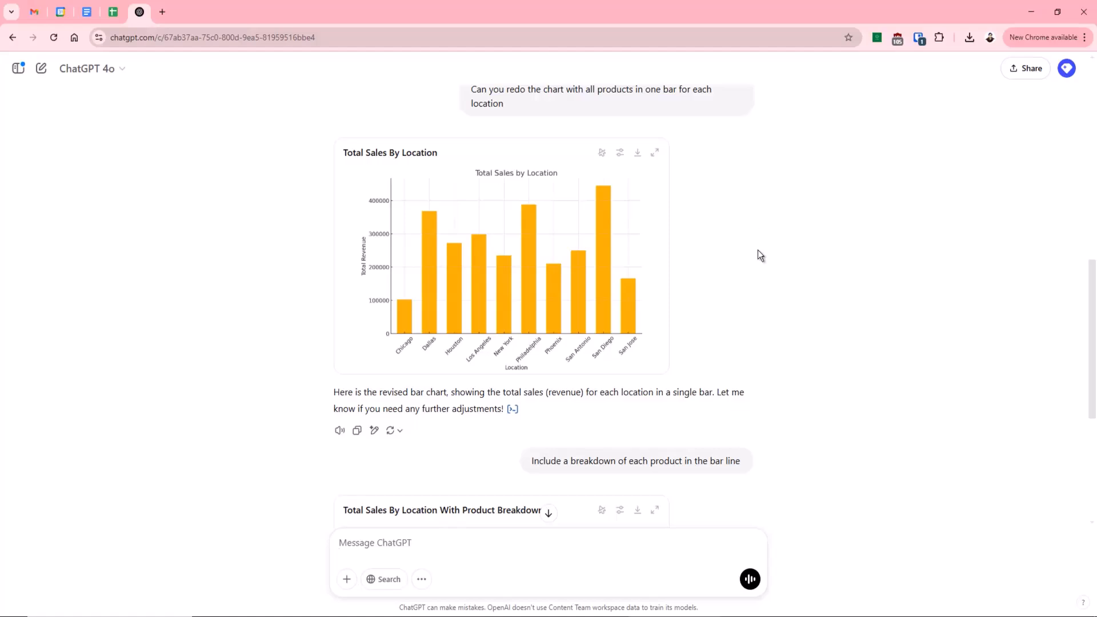
{"action": "scroll", "coordinate": [758, 251], "scroll_direction": "up", "scroll_amount": 2}
{"action": "scroll", "coordinate": [769, 234], "scroll_direction": "down", "scroll_amount": 6}
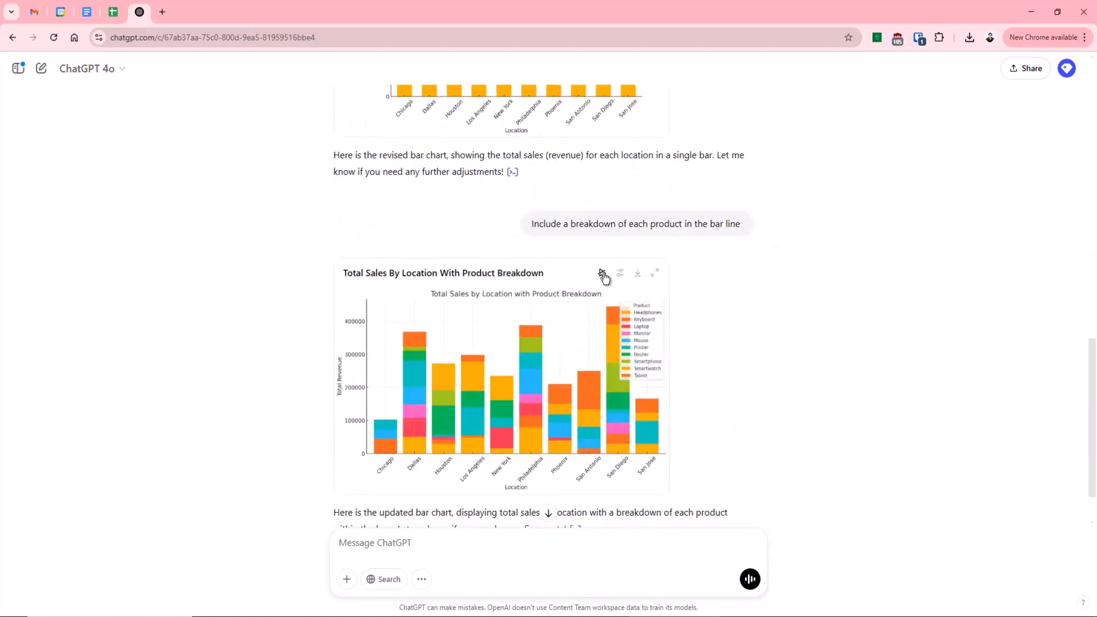
{"action": "left_click", "coordinate": [603, 275]}
{"action": "left_click", "coordinate": [656, 275]}
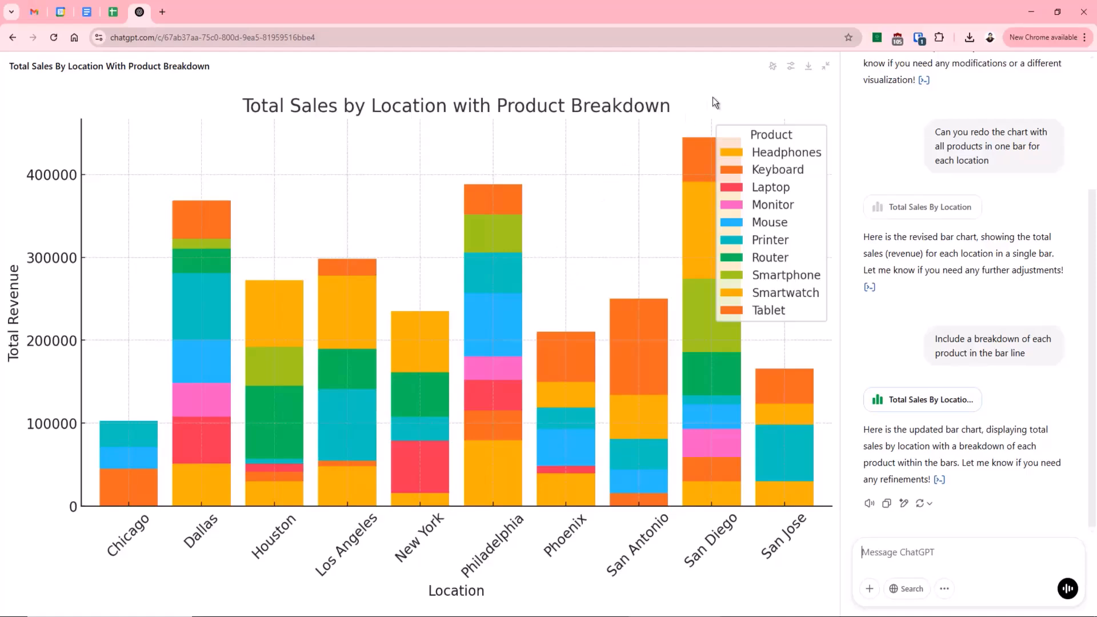
{"action": "left_click", "coordinate": [825, 66]}
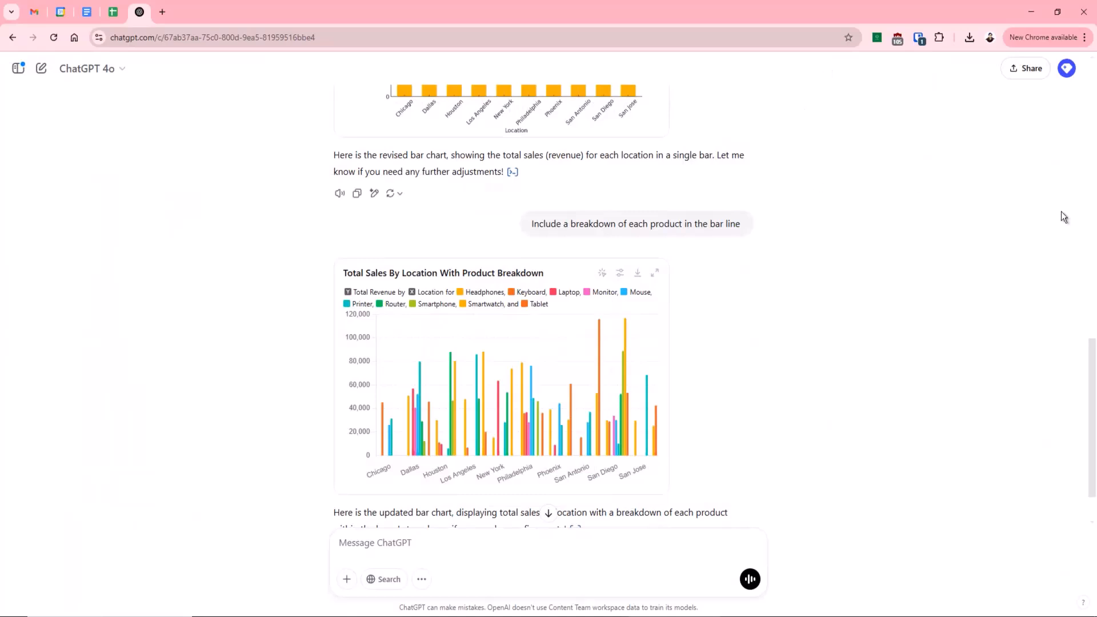
{"action": "scroll", "coordinate": [892, 257], "scroll_direction": "down", "scroll_amount": 1}
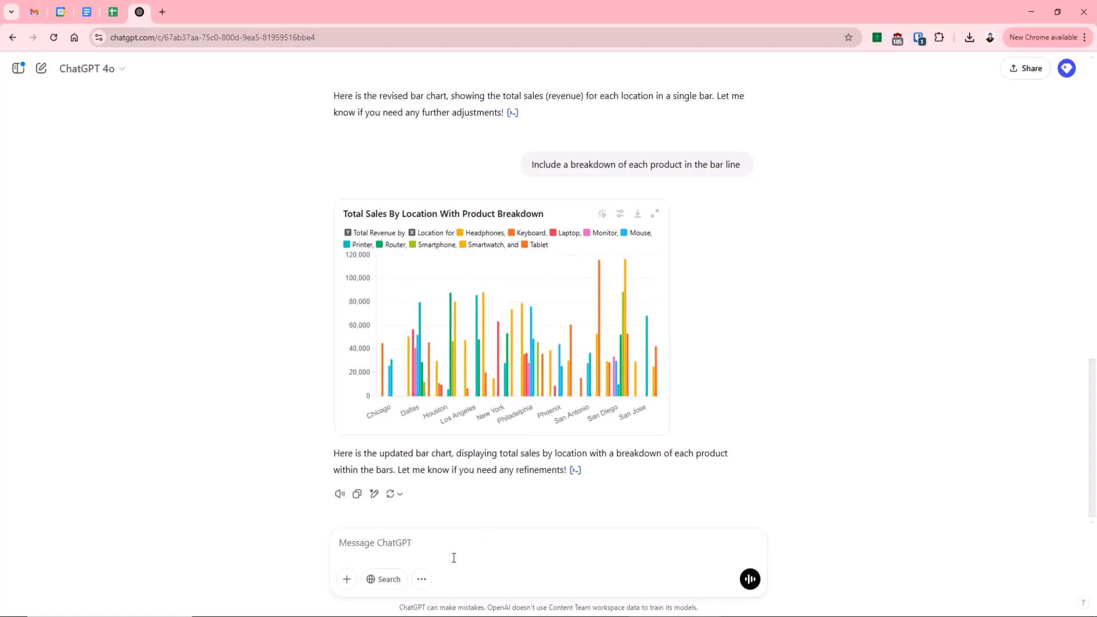
- Send the prompt "Create a pie chart showing breakdown of product sales in Philadelphia", with the city's spelling corrected
{"action": "type", "text": "Create a pie chart showing bre"}
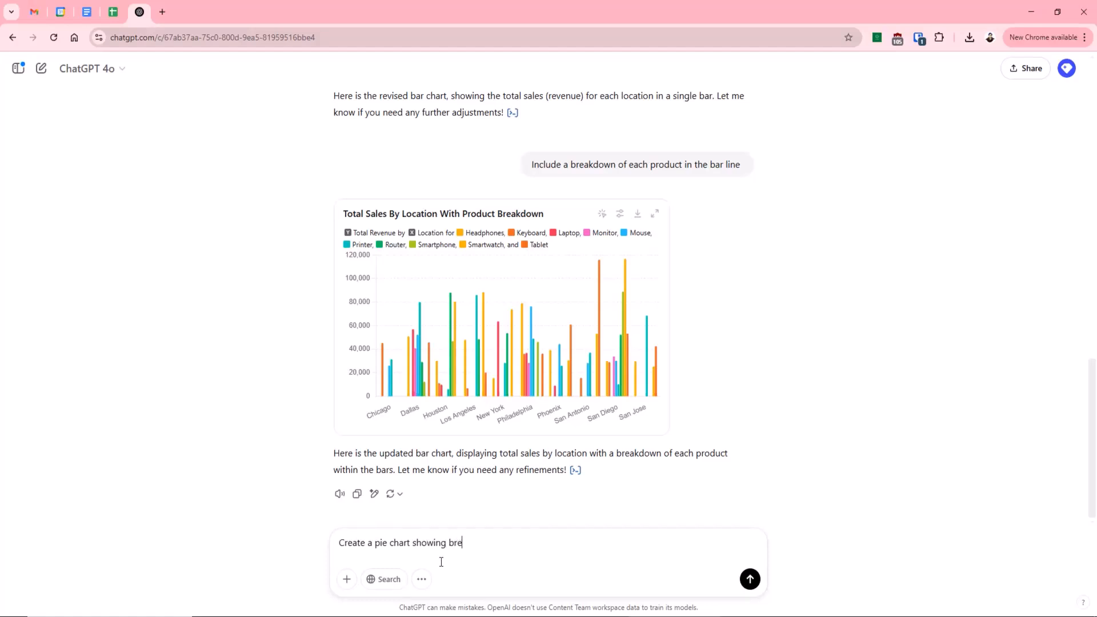
{"action": "type", "text": "akdown of sale"}
{"action": "type", "text": "s by produ"}
{"action": "type", "text": "ct"}
{"action": "key", "text": "BackSpace"}
{"action": "key", "text": "BackSpace"}
{"action": "key", "text": "BackSpace"}
{"action": "key", "text": "BackSpace"}
{"action": "key", "text": "BackSpace"}
{"action": "key", "text": "BackSpace"}
{"action": "key", "text": "BackSpace"}
{"action": "key", "text": "BackSpace"}
{"action": "key", "text": "BackSpace"}
{"action": "key", "text": "BackSpace"}
{"action": "key", "text": "BackSpace"}
{"action": "key", "text": "BackSpace"}
{"action": "key", "text": "BackSpace"}
{"action": "key", "text": "BackSpace"}
{"action": "key", "text": "BackSpace"}
{"action": "type", "text": "product sales in philadepl"}
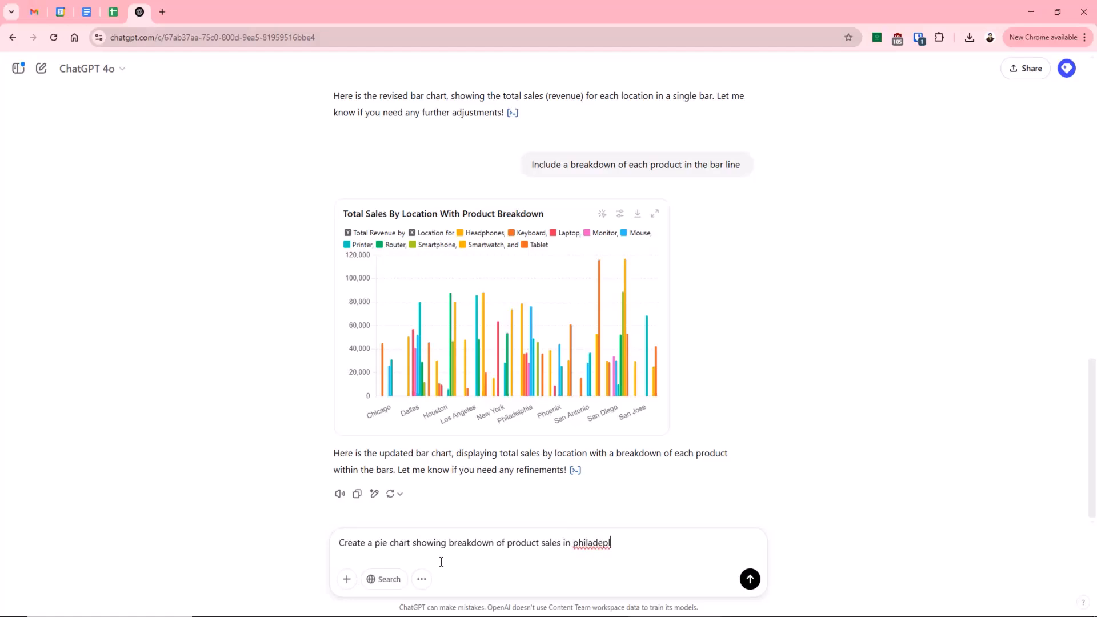
{"action": "key", "text": "BackSpace"}
{"action": "type", "text": "hia"}
{"action": "right_click", "coordinate": [583, 542]}
{"action": "left_click", "coordinate": [645, 238]}
{"action": "left_click", "coordinate": [750, 580]}
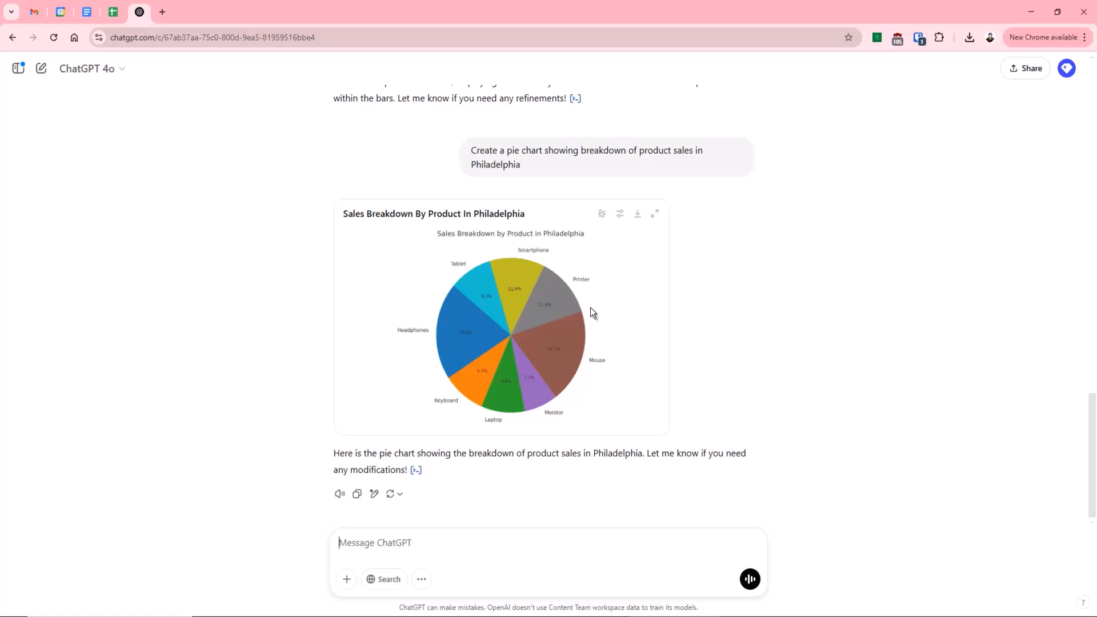
- Examine the Philadelphia pie chart enlarged in its static and interactive versions, and return to the conversation
{"action": "left_click", "coordinate": [656, 216]}
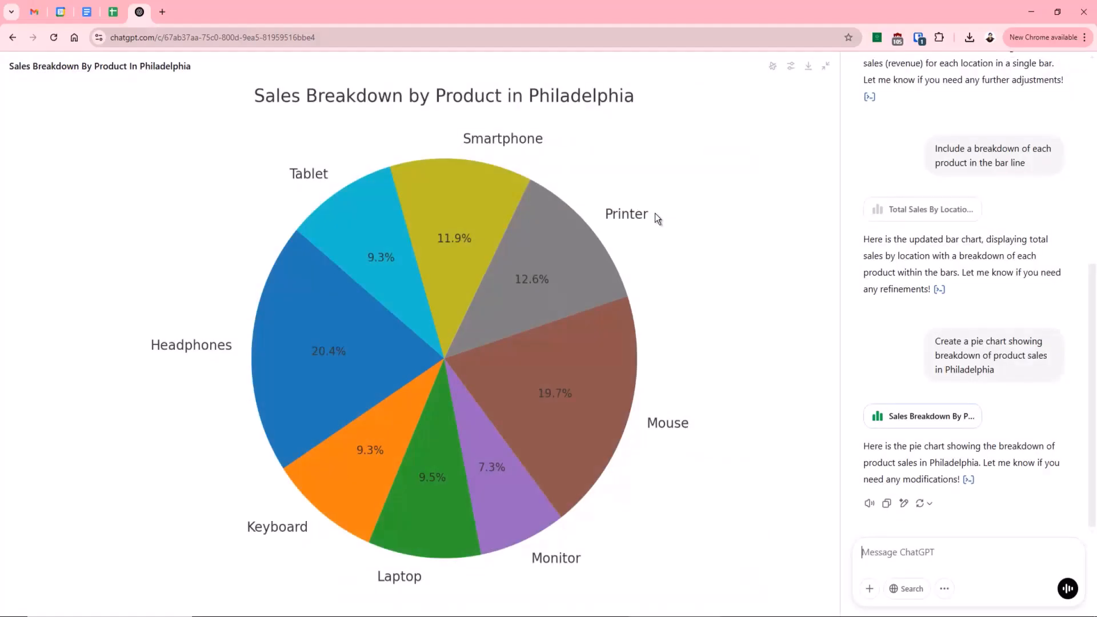
{"action": "left_click", "coordinate": [774, 67]}
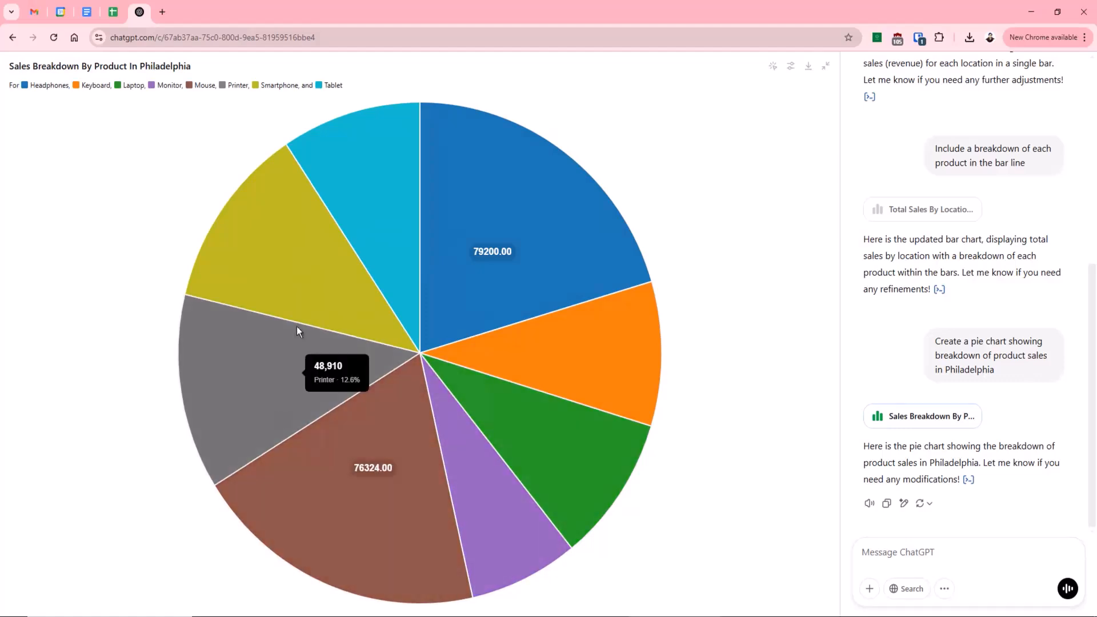
{"action": "left_click", "coordinate": [772, 68]}
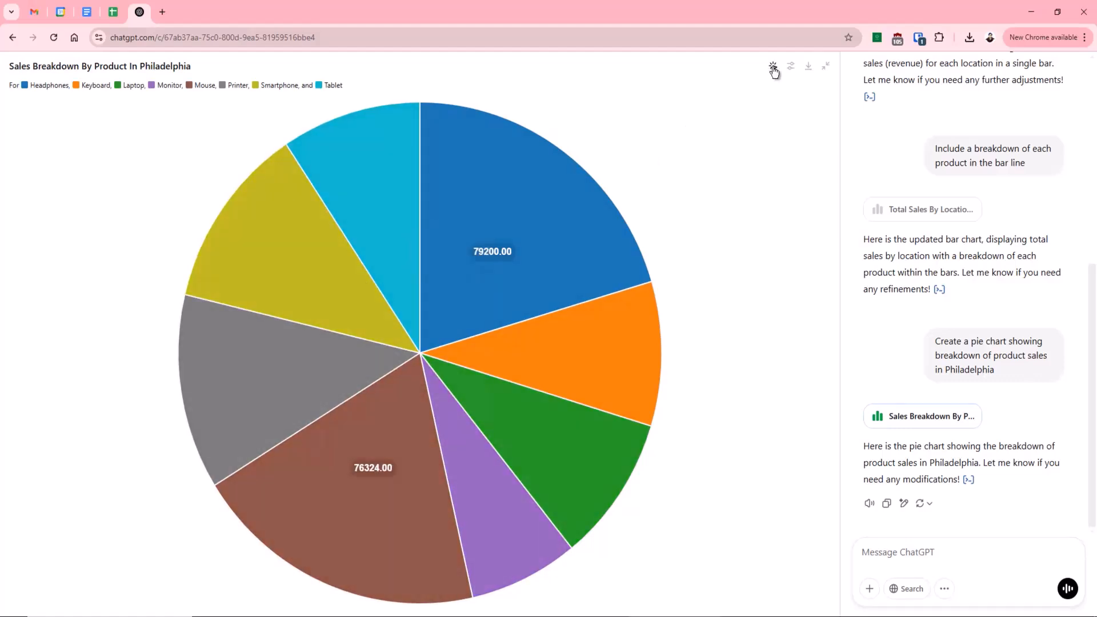
{"action": "left_click", "coordinate": [826, 66]}
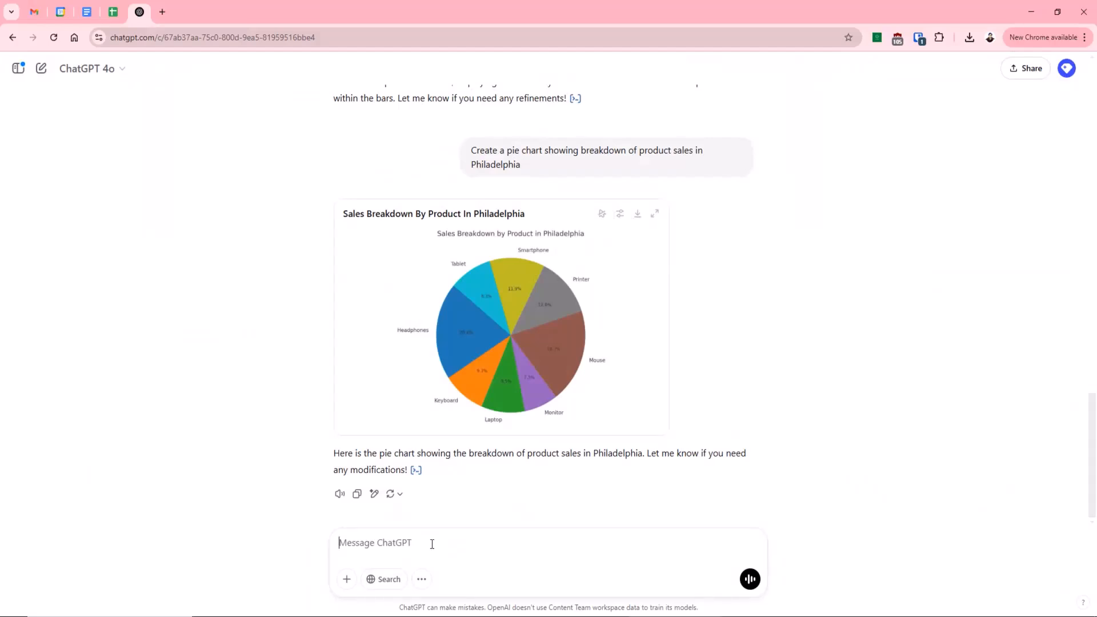
- Send the prompt "Create a graph showing the correlation between product and location" and inspect the generated graph enlarged
{"action": "type", "text": "Create a graph showing the cor"}
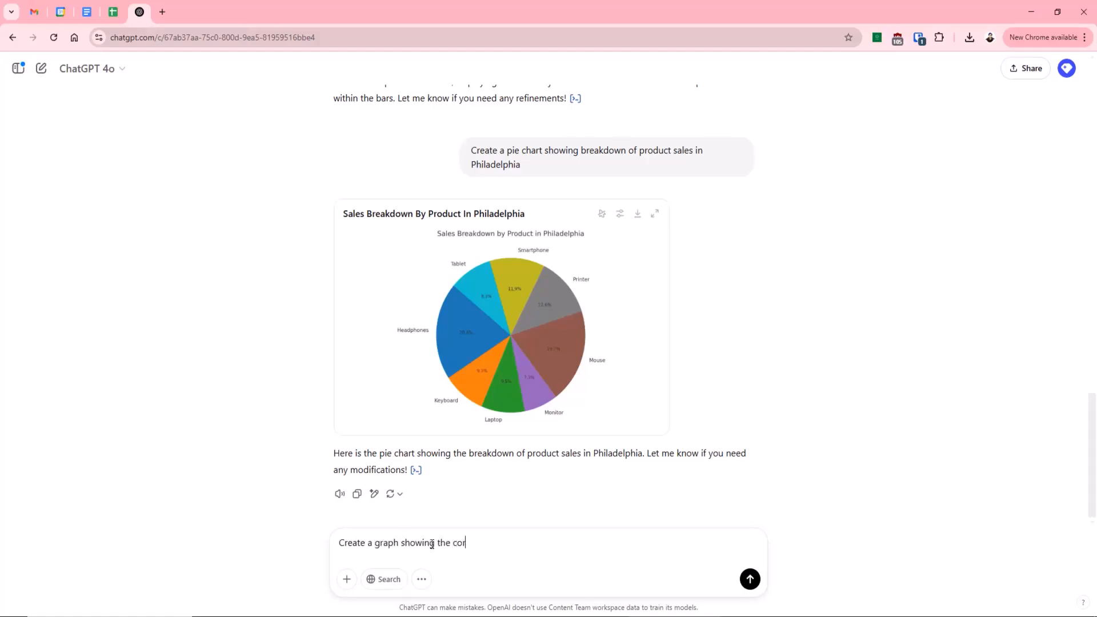
{"action": "type", "text": "relation between product an"}
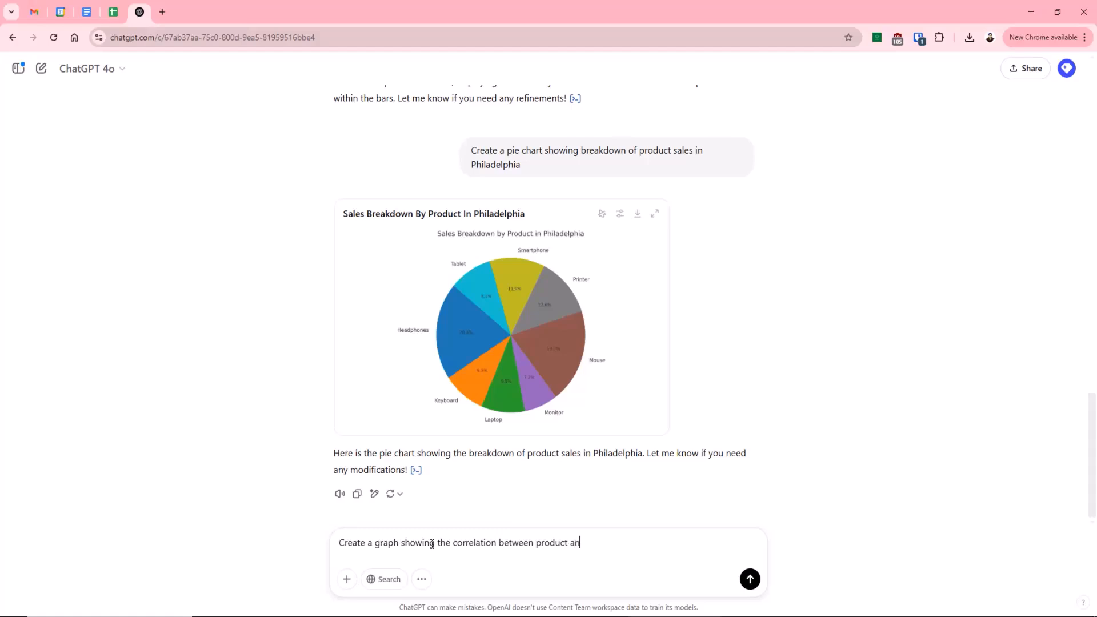
{"action": "type", "text": "d location"}
{"action": "key", "text": "Return"}
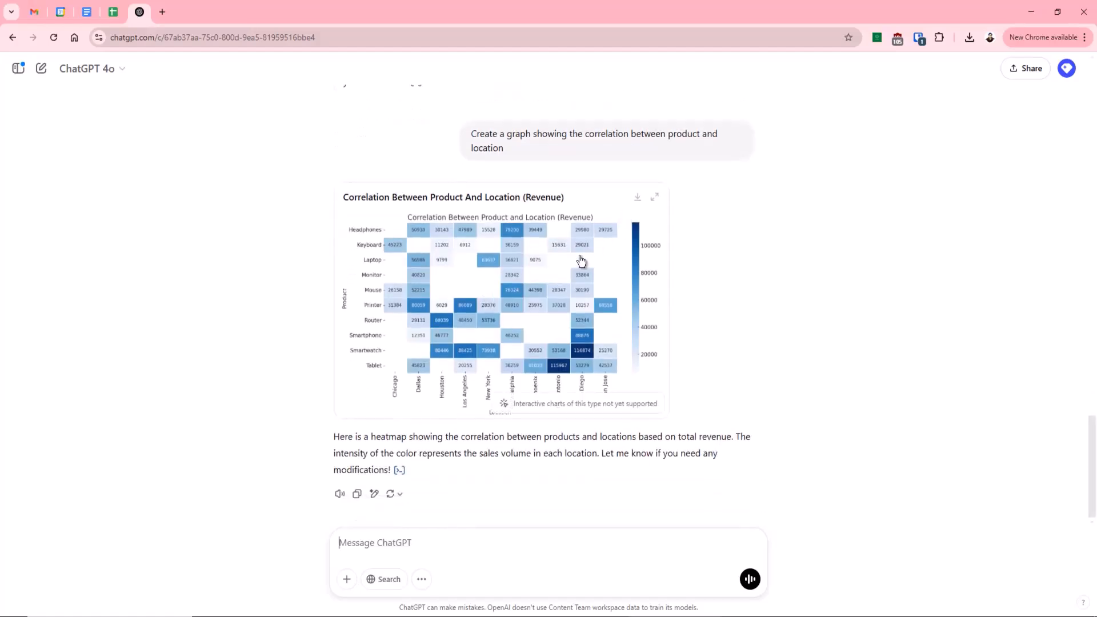
{"action": "left_click", "coordinate": [655, 197]}
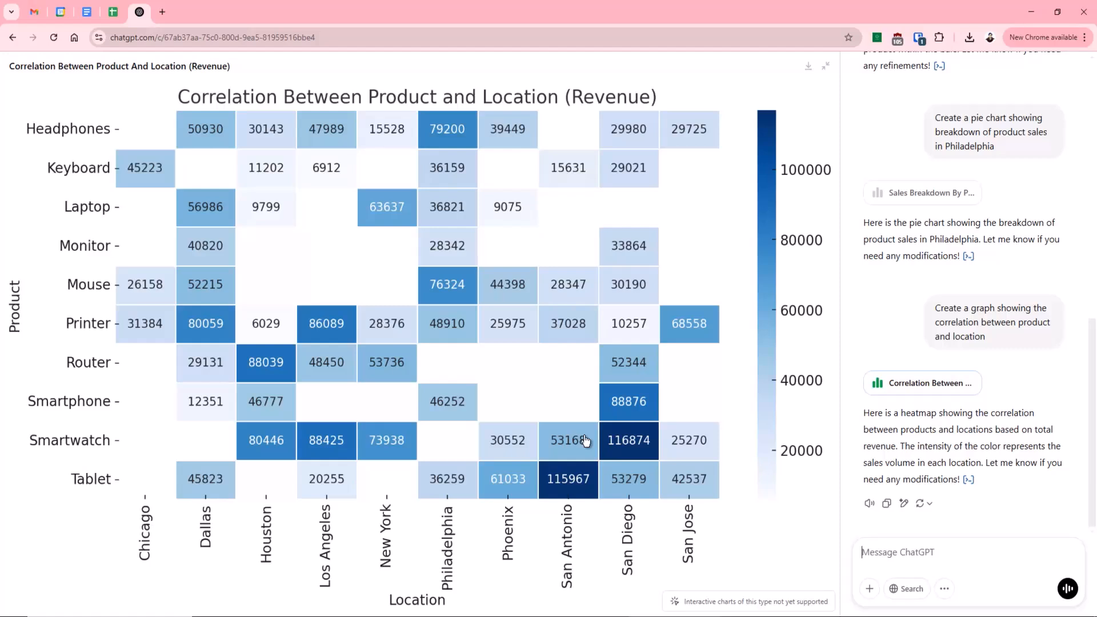
{"action": "left_click", "coordinate": [827, 66]}
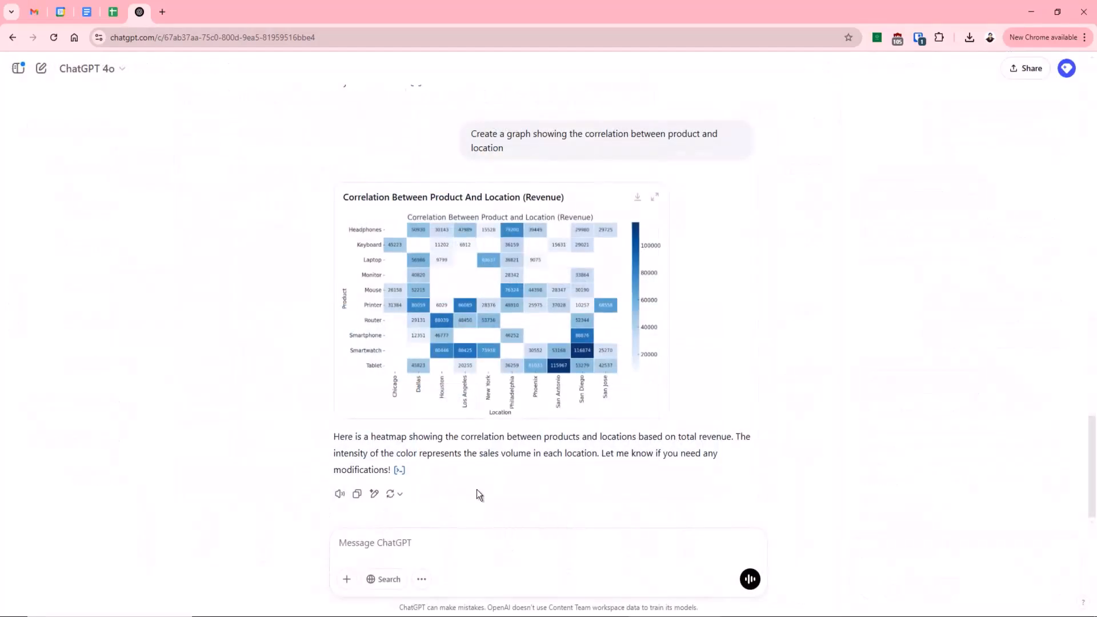
- Reuse the previous correlation prompt with "location" replaced by "season", and submit it
{"action": "left_click_drag", "start_coordinate": [512, 153], "coordinate": [474, 133]}
{"action": "key", "text": "ctrl+c"}
{"action": "left_click", "coordinate": [379, 534]}
{"action": "key", "text": "ctrl+v"}
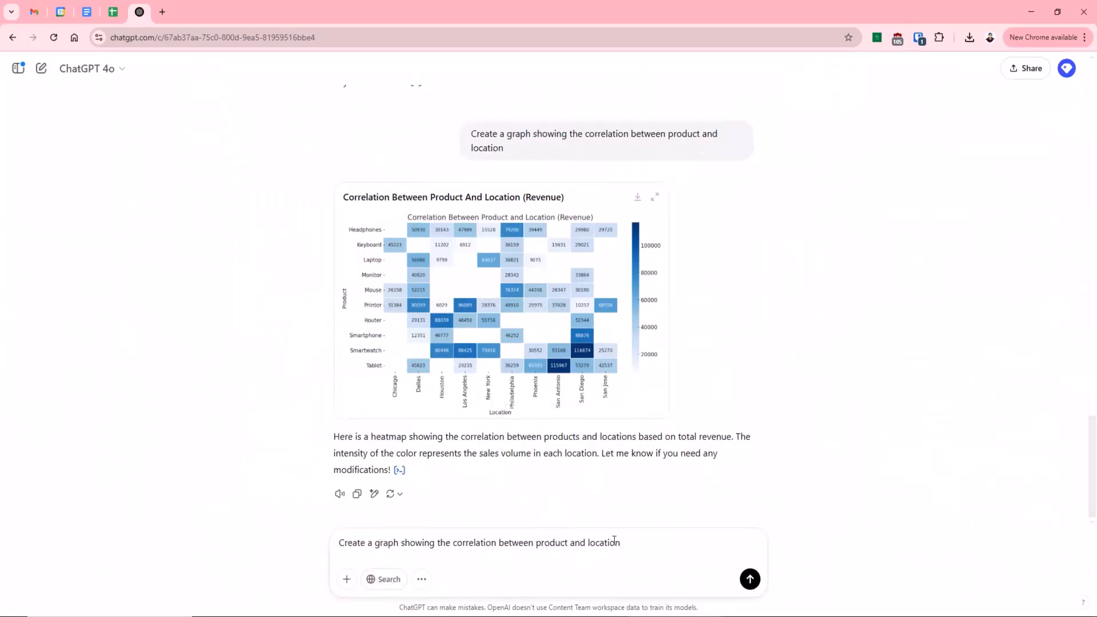
{"action": "left_click_drag", "start_coordinate": [635, 540], "coordinate": [585, 543]}
{"action": "type", "text": "season"}
{"action": "key", "text": "Return"}
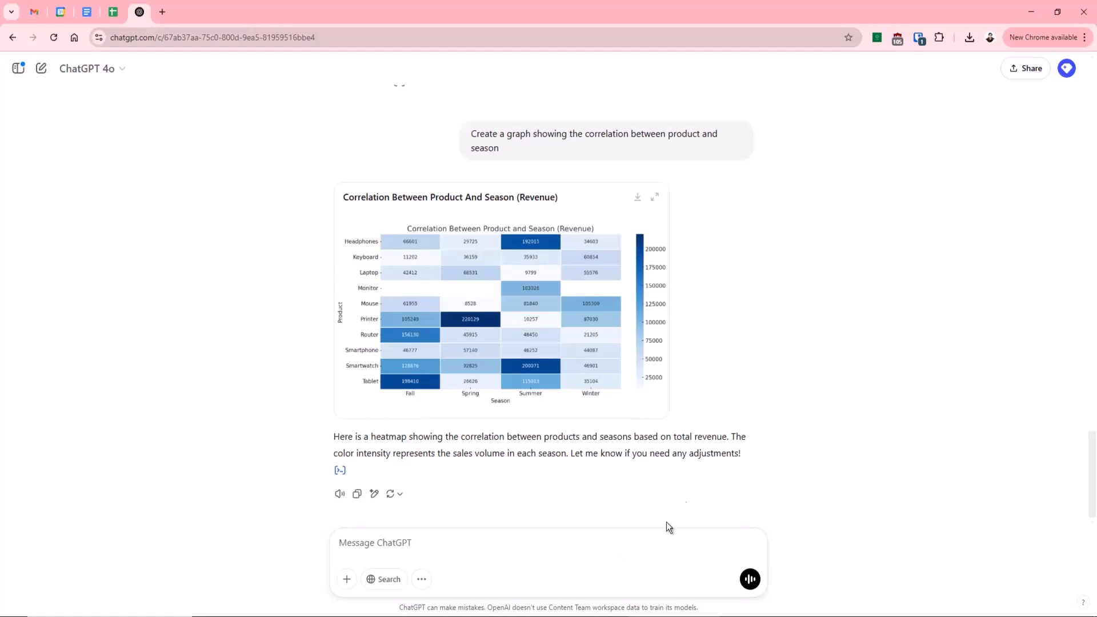
- Examine the product and season heatmap enlarged, and review it against the earlier product and location heatmap in the conversation
{"action": "left_click", "coordinate": [655, 198]}
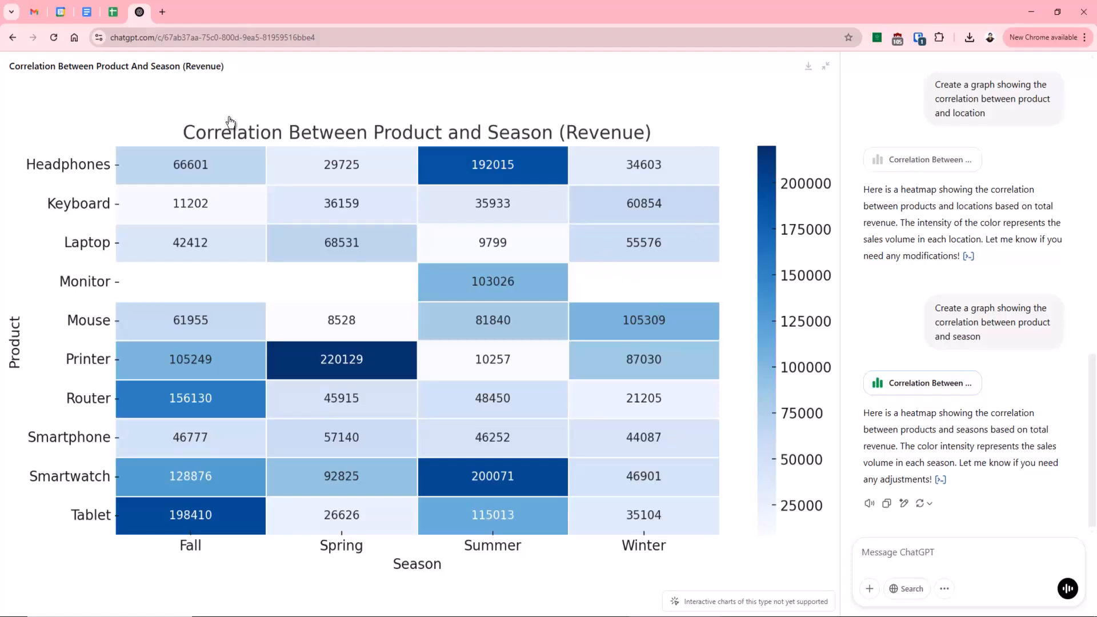
{"action": "left_click", "coordinate": [825, 65]}
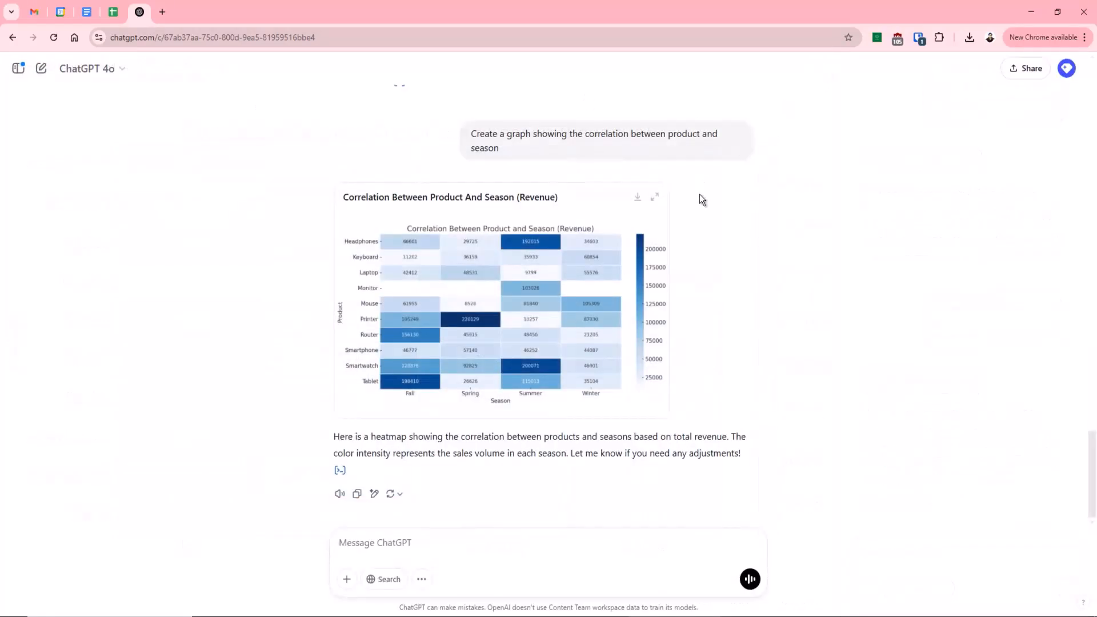
{"action": "scroll", "coordinate": [589, 235], "scroll_direction": "up", "scroll_amount": 1}
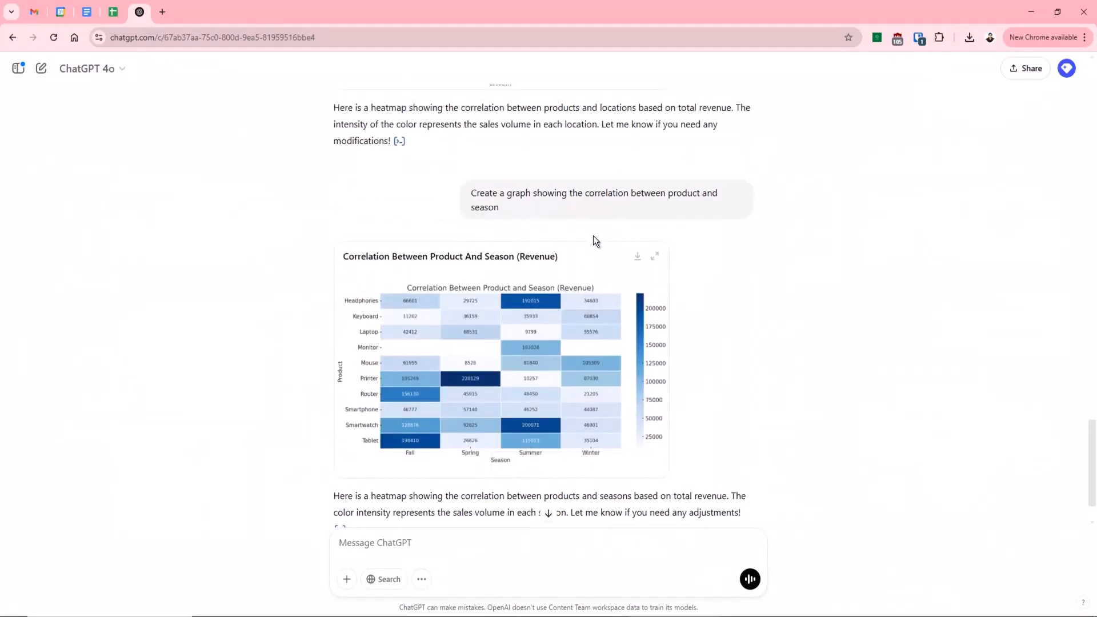
{"action": "scroll", "coordinate": [594, 231], "scroll_direction": "up", "scroll_amount": 1}
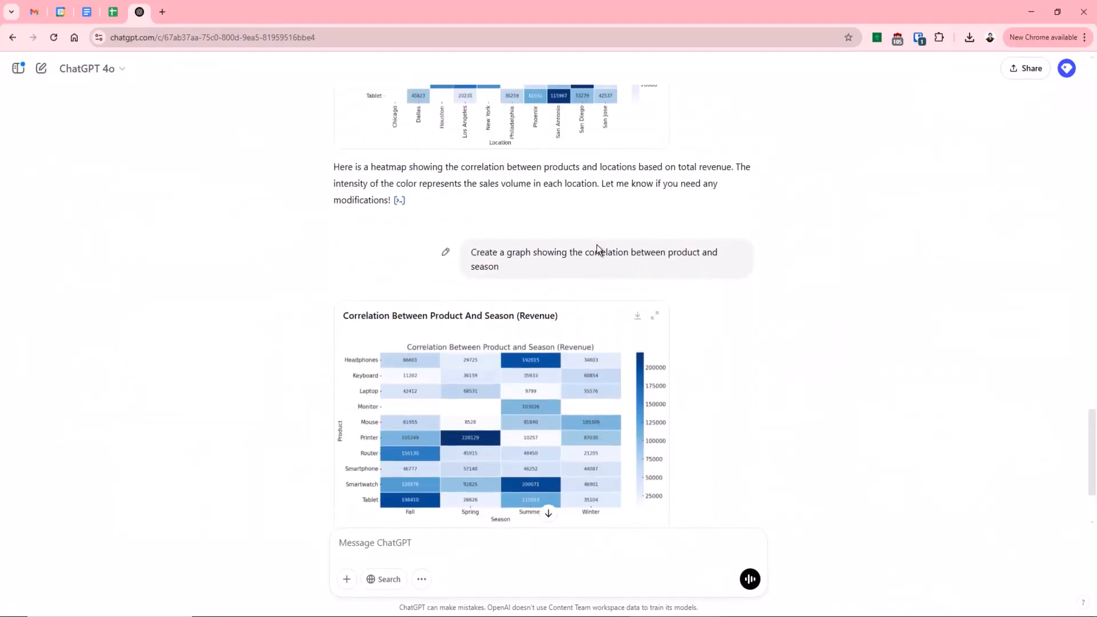
{"action": "scroll", "coordinate": [596, 245], "scroll_direction": "up", "scroll_amount": 2}
{"action": "scroll", "coordinate": [602, 247], "scroll_direction": "up", "scroll_amount": 3}
{"action": "scroll", "coordinate": [651, 176], "scroll_direction": "down", "scroll_amount": 4}
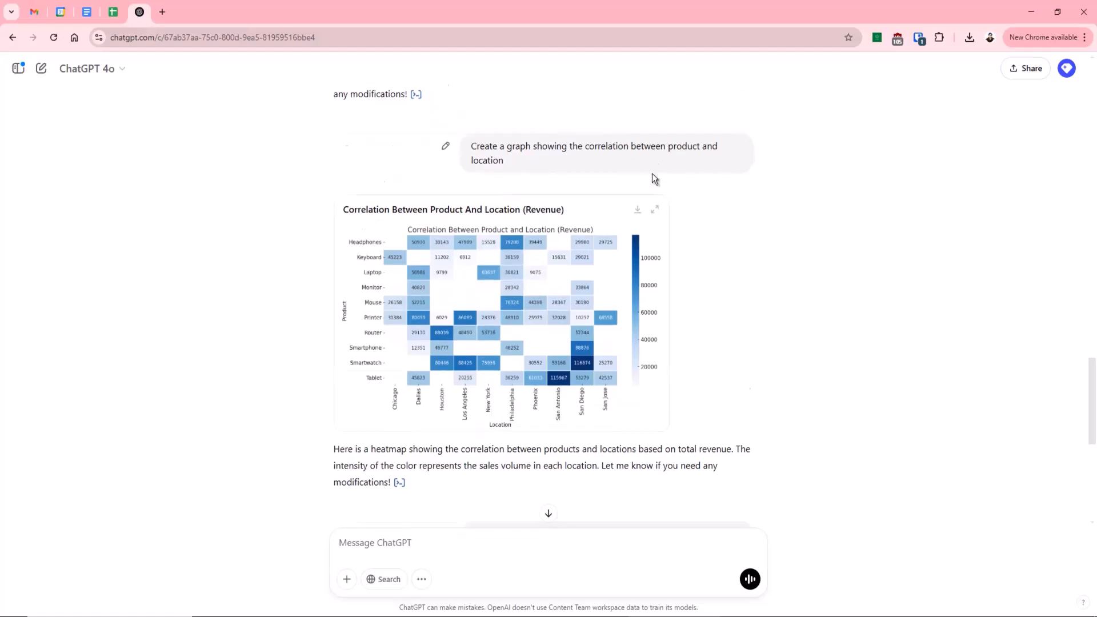
{"action": "scroll", "coordinate": [604, 214], "scroll_direction": "down", "scroll_amount": 2}
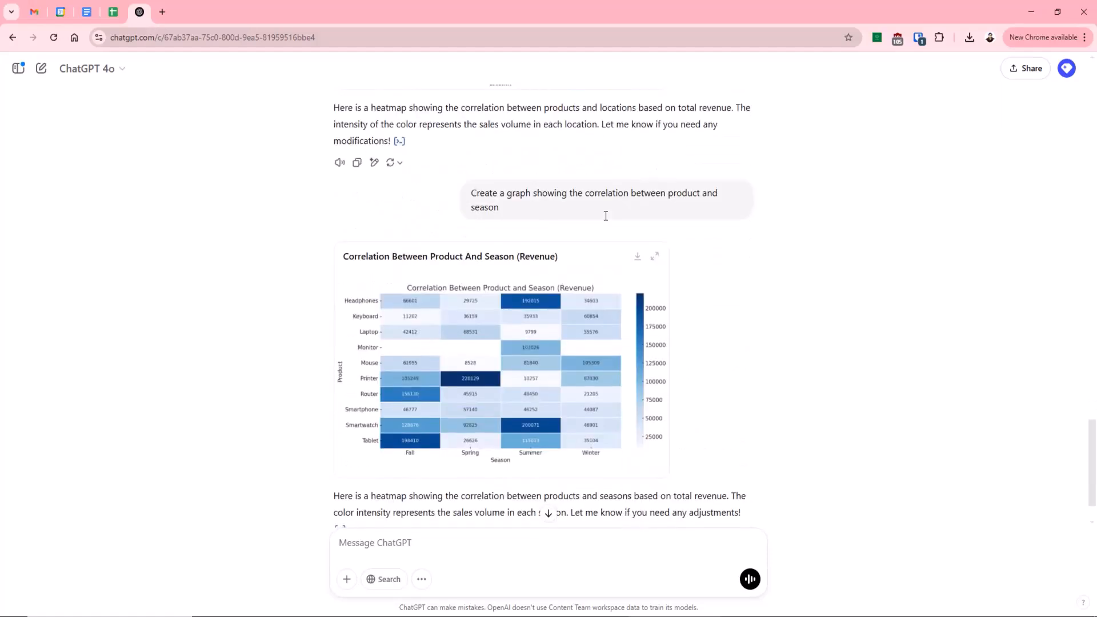
- Reuse the product and season correlation prompt with "product" replaced by "location", and submit it
{"action": "scroll", "coordinate": [599, 226], "scroll_direction": "down", "scroll_amount": 1}
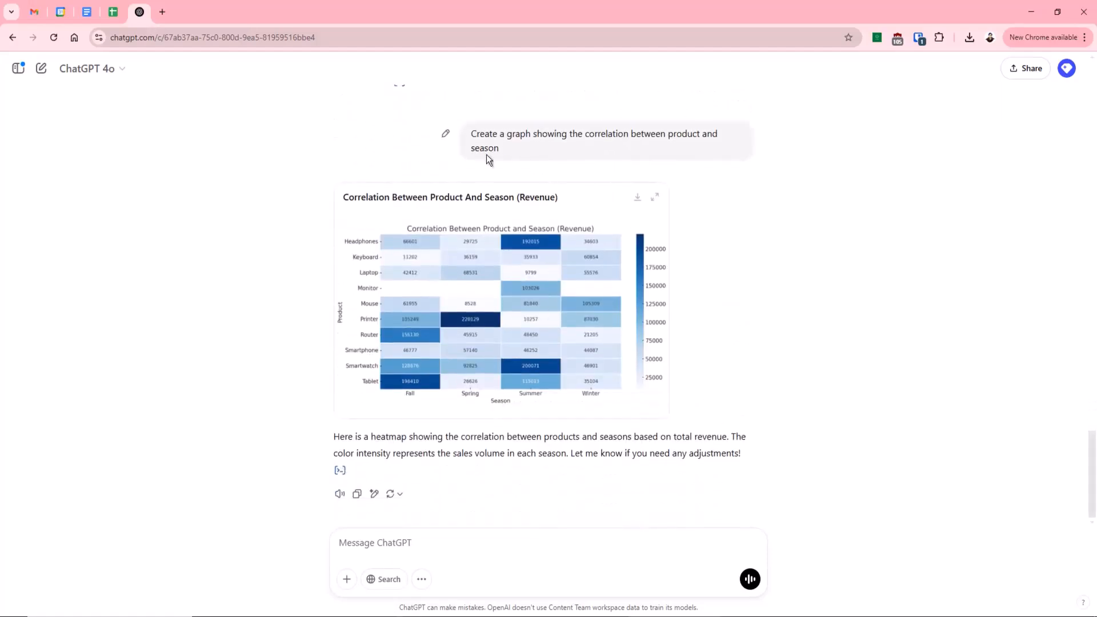
{"action": "left_click_drag", "start_coordinate": [516, 149], "coordinate": [471, 135]}
{"action": "key", "text": "ctrl+c"}
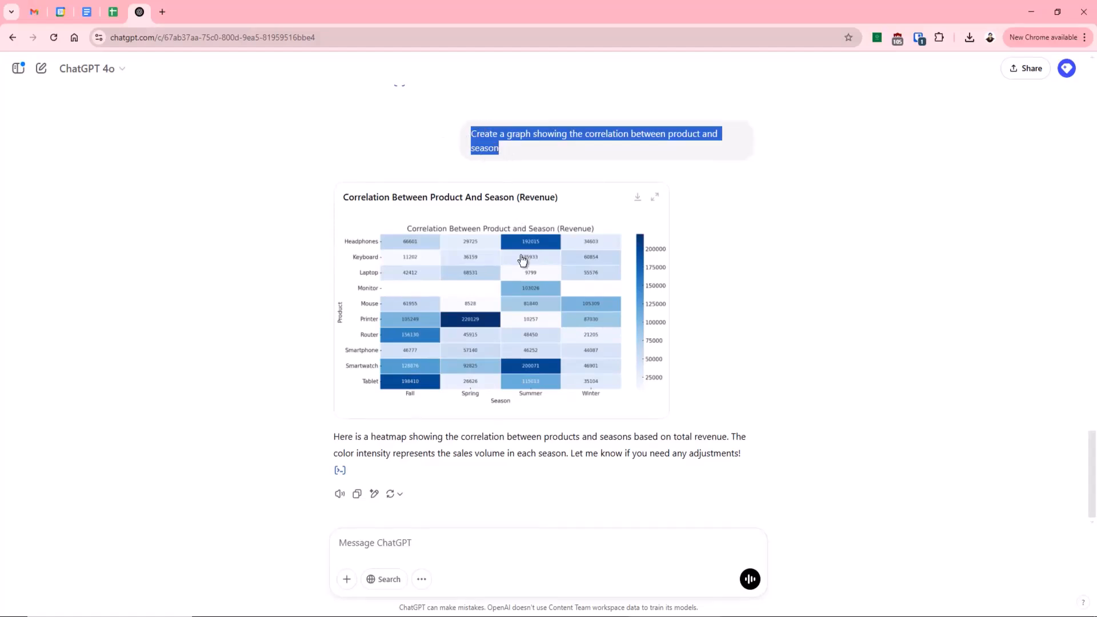
{"action": "left_click", "coordinate": [392, 533]}
{"action": "key", "text": "ctrl+v"}
{"action": "left_click_drag", "start_coordinate": [569, 542], "coordinate": [536, 543]}
{"action": "type", "text": "locati"}
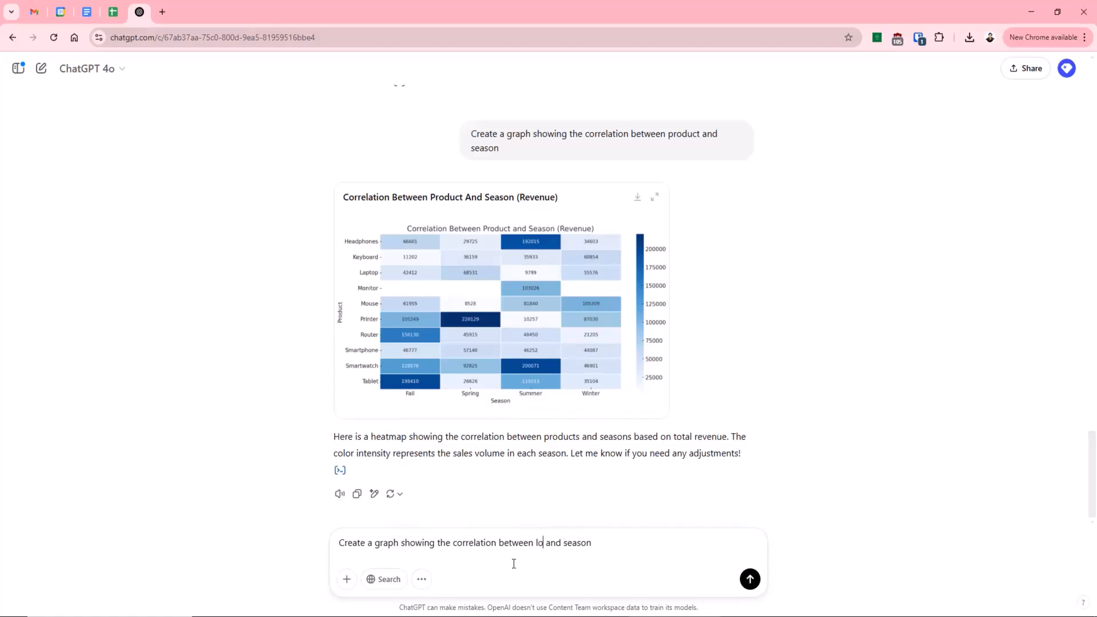
{"action": "type", "text": "on"}
{"action": "key", "text": "Return"}
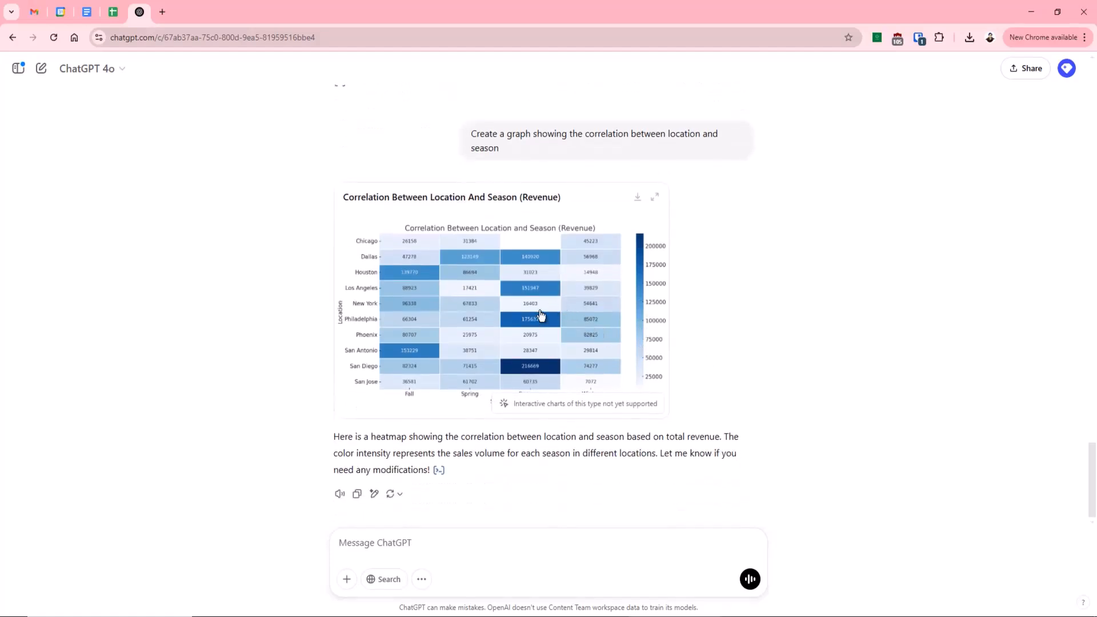
- Enlarge the location and season heatmap, and send "Give me 5 key takeaways from this graph - correlation between location and season", reading the reply
{"action": "left_click", "coordinate": [656, 197]}
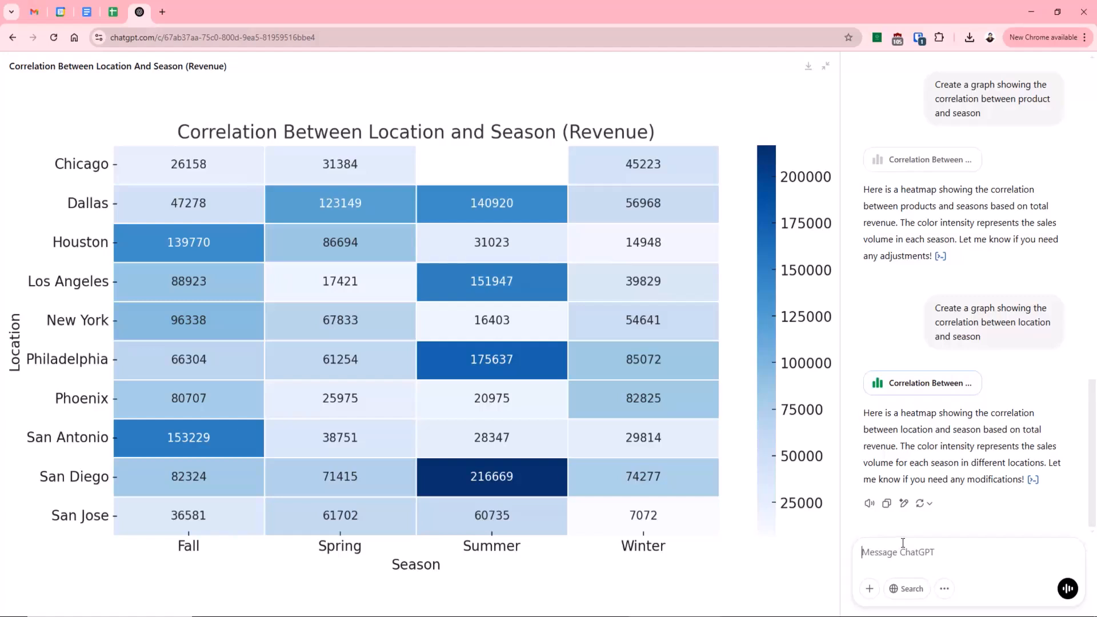
{"action": "type", "text": "Give me 5 key takeaways from this graph"}
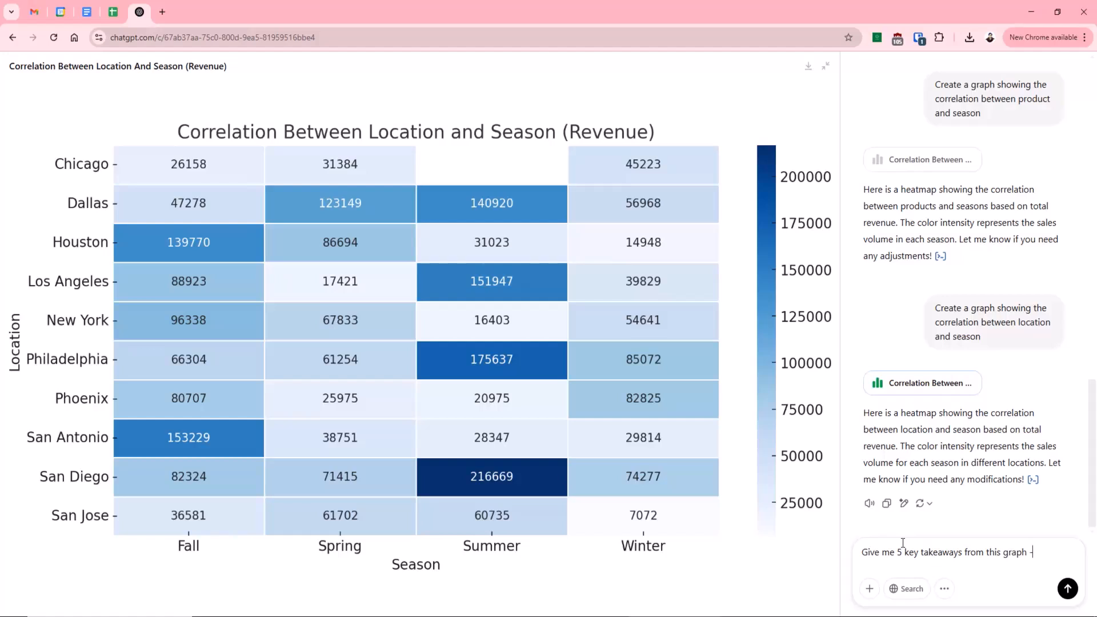
{"action": "type", "text": "- correlation"}
{"action": "type", "text": "be"}
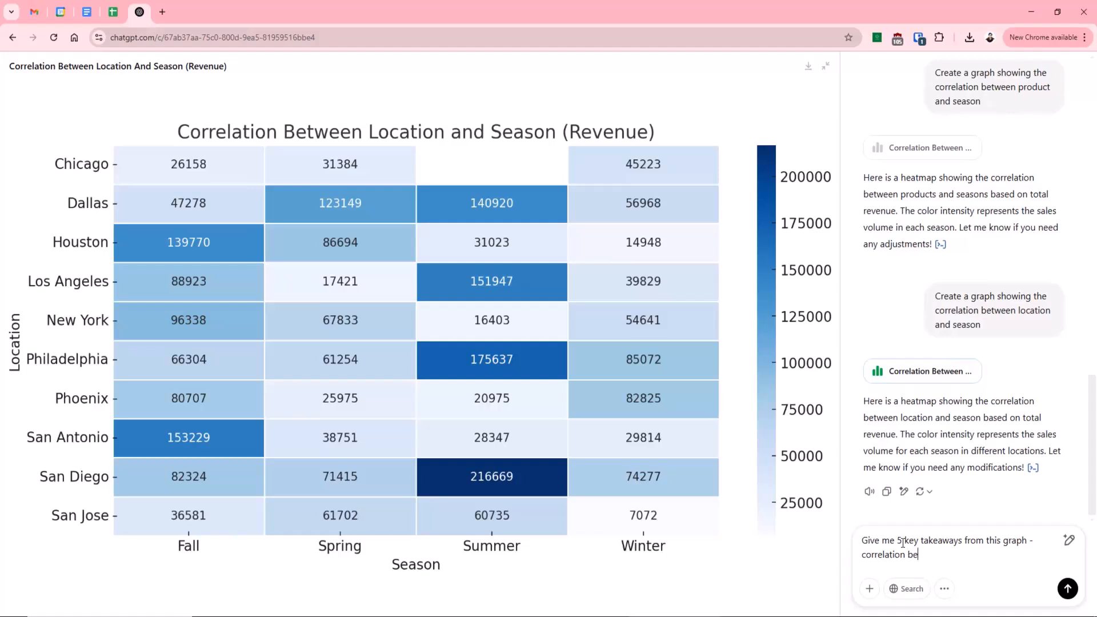
{"action": "type", "text": "tween location and season"}
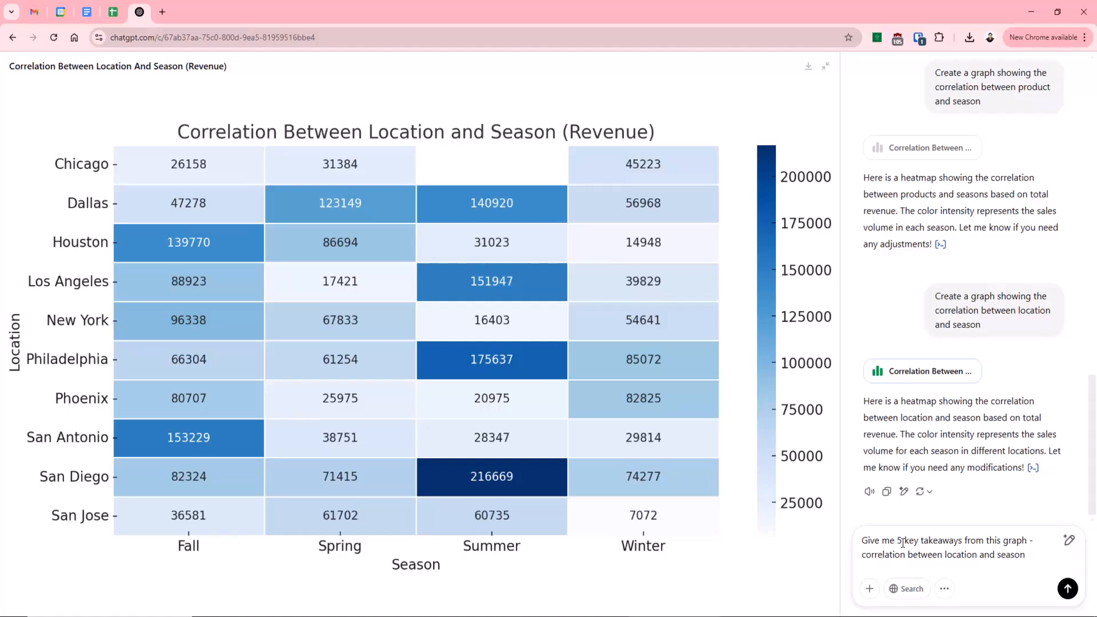
{"action": "left_click", "coordinate": [1068, 589]}
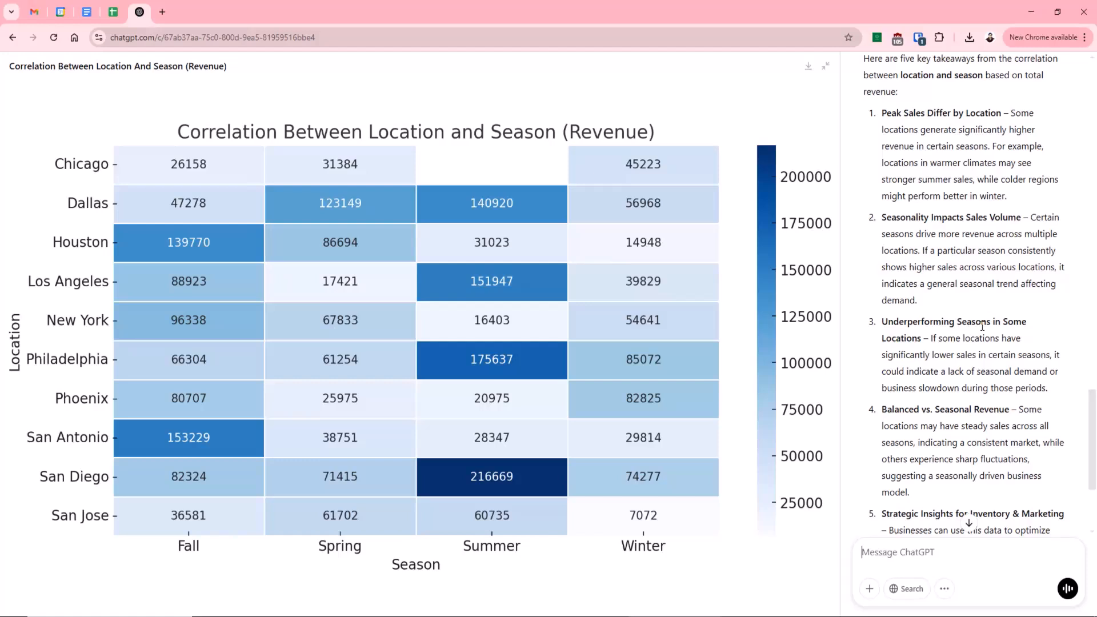
{"action": "scroll", "coordinate": [972, 320], "scroll_direction": "down", "scroll_amount": 2}
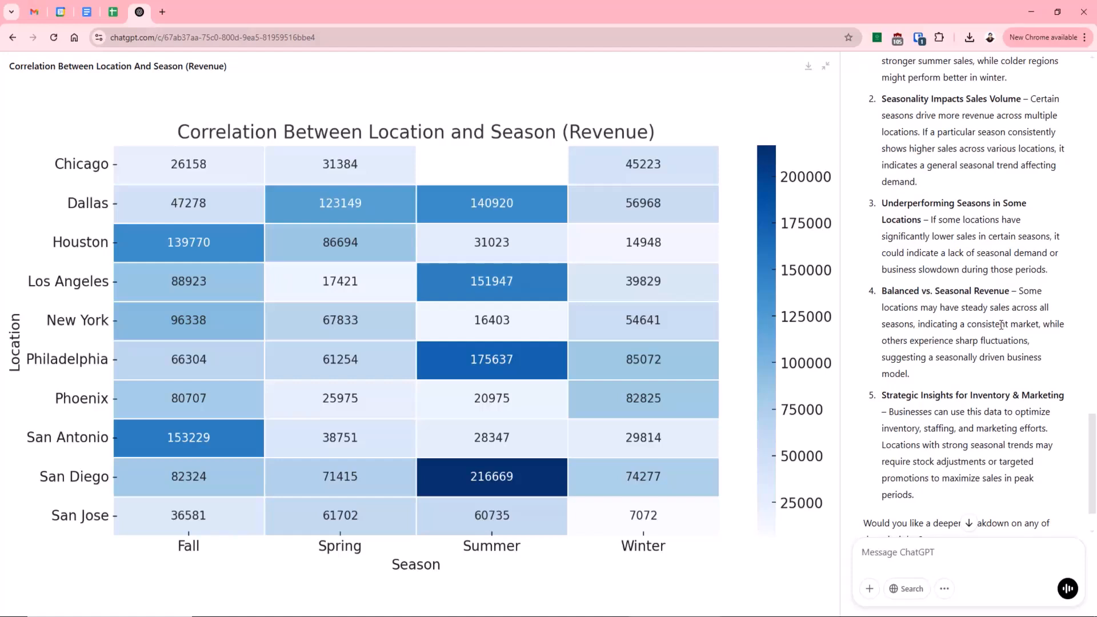
{"action": "scroll", "coordinate": [1002, 324], "scroll_direction": "down", "scroll_amount": 1}
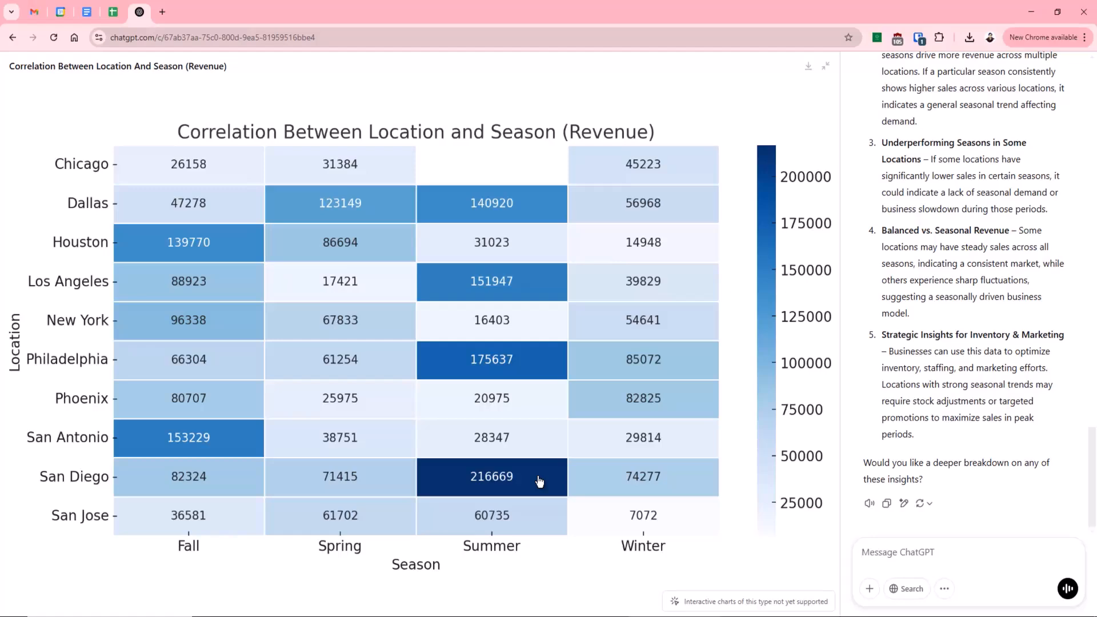
- Switch to the Company_Data.xlsx workbook in Excel and look through its rows of sales data
{"action": "key", "text": "alt+Tab"}
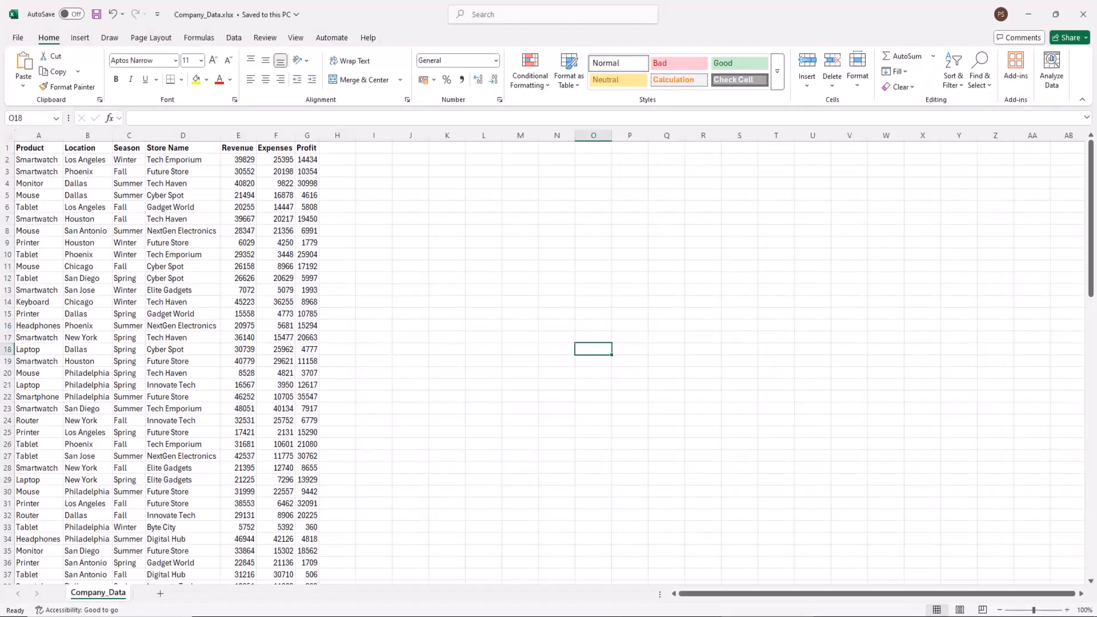
{"action": "scroll", "coordinate": [366, 426], "scroll_direction": "down", "scroll_amount": 16}
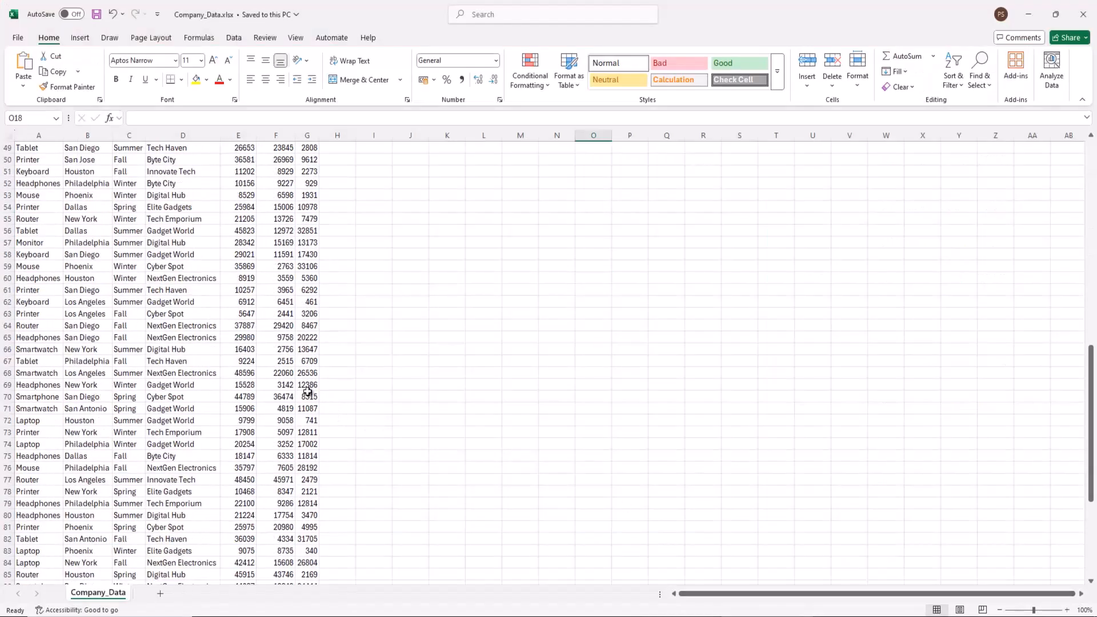
{"action": "scroll", "coordinate": [301, 397], "scroll_direction": "up", "scroll_amount": 16}
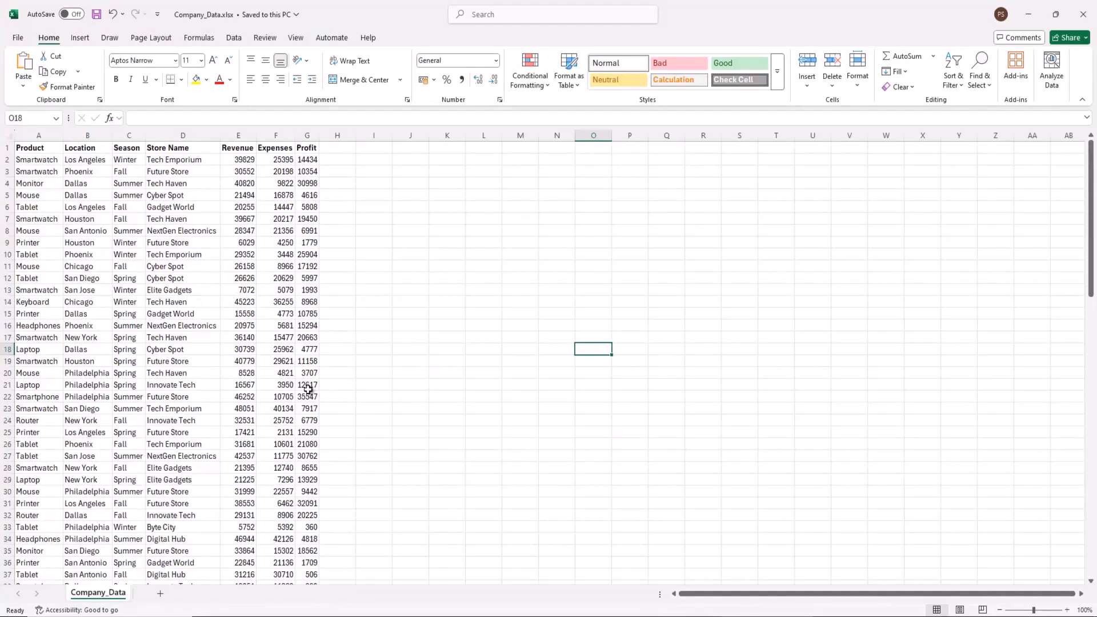